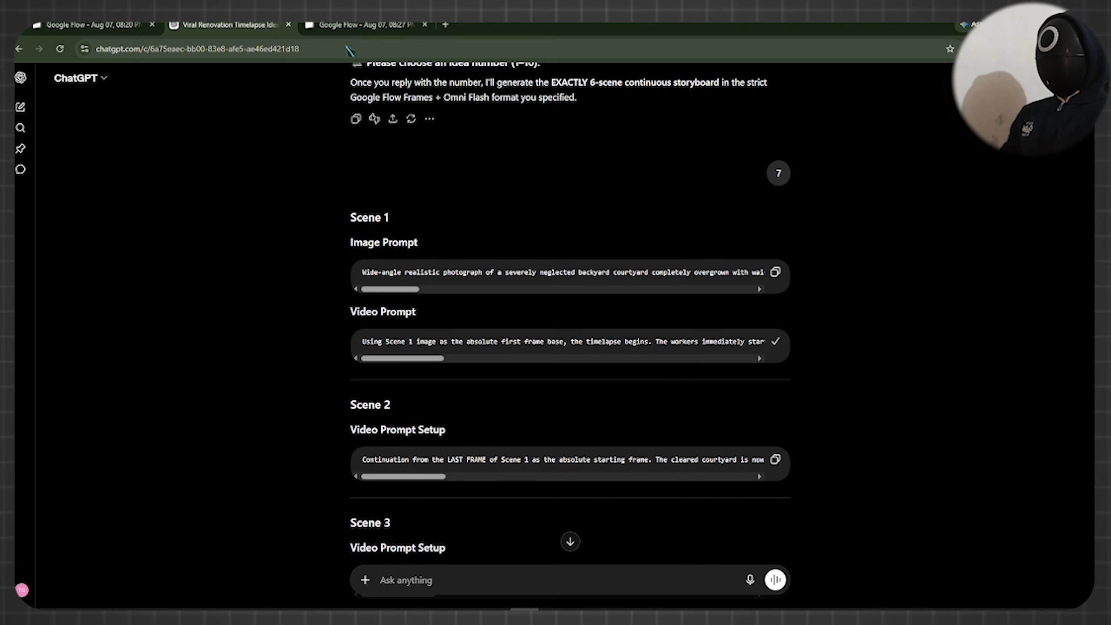
# Switch to Google Flow and submit the Scene 1 timelapse video prompt with the overgrown courtyard image as its first frame.
pyautogui.click(355, 27)
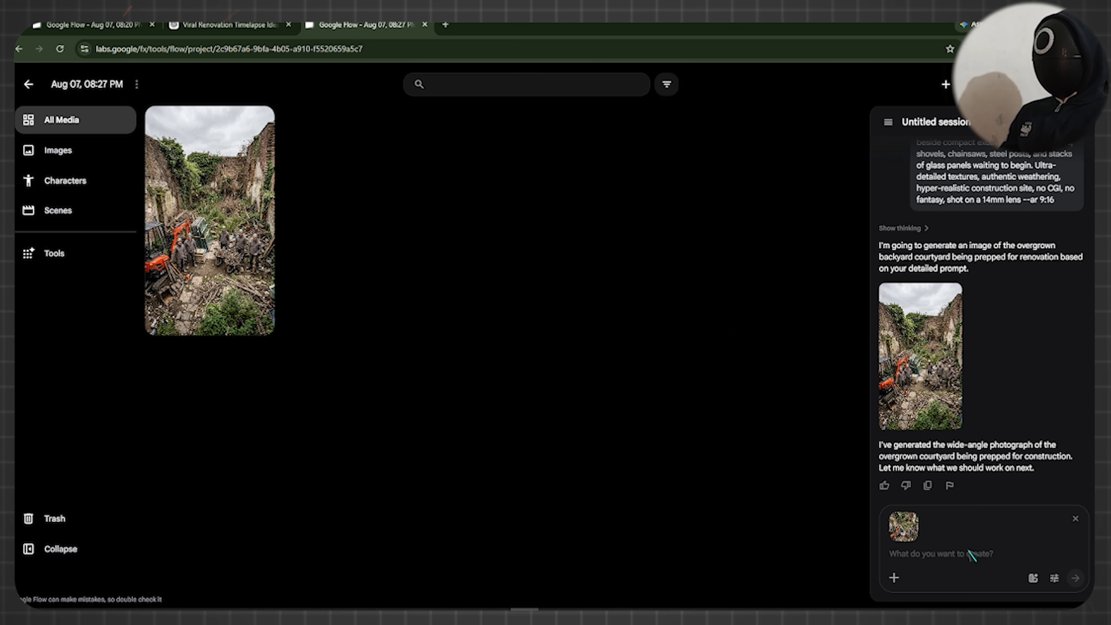
pyautogui.click(972, 555)
pyautogui.write('Using Scene 1 image as the absolute first frame base, the timelapse begins. The workers immediately start cutting away thick vegetation with chainsaws and brush cutters while others shovel debris into wheelbarrows. A compact excavator removes broken paving and tangled roots. Dust, leaves, soil, and branches move with realistic gravity and momentum. The entire clearing process is fast, organized, and physically accurate. Fixed wide-angle timelapse camera. No logos. Hyper-realistic construction physics.')
pyautogui.click(1077, 579)
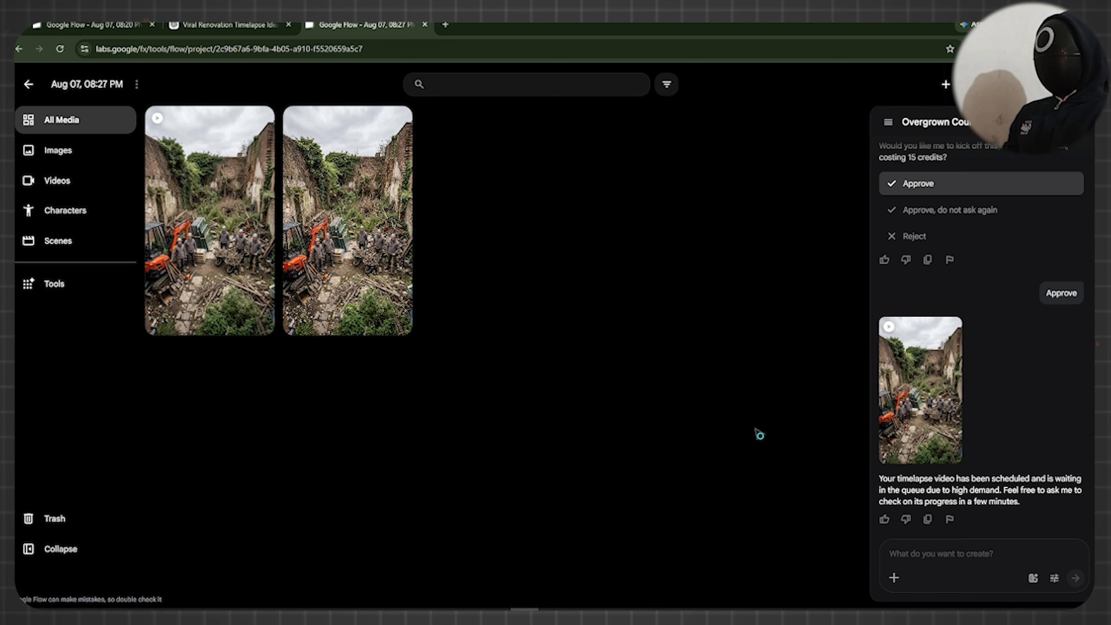
# Save the last frame of the Scene 1 clearing video as an image and attach it to the agent prompt.
pyautogui.click(248, 203)
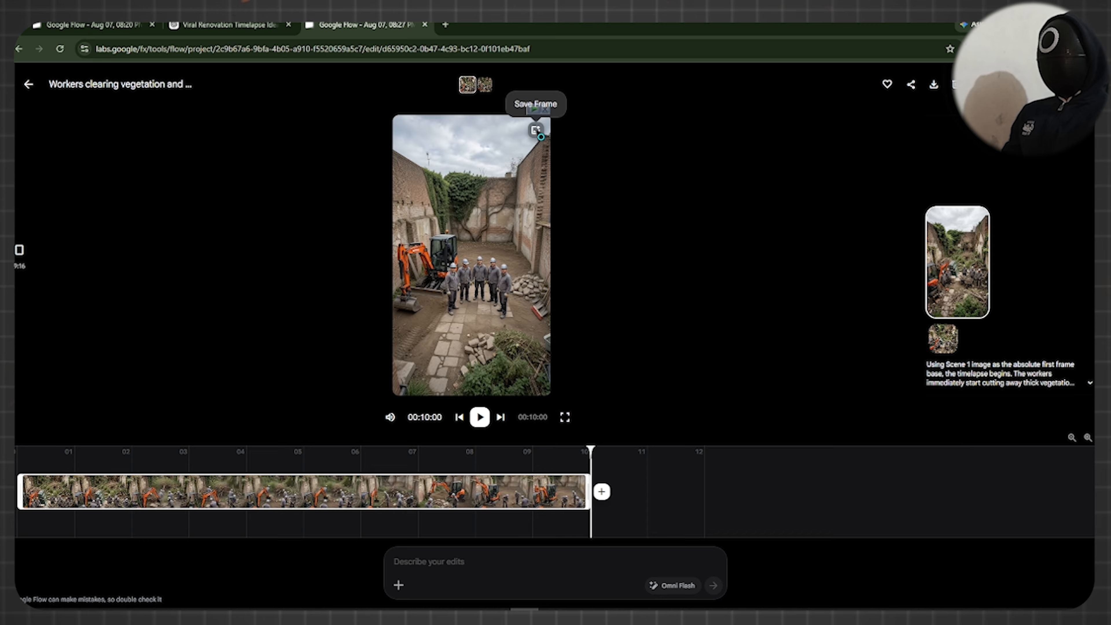
pyautogui.click(536, 130)
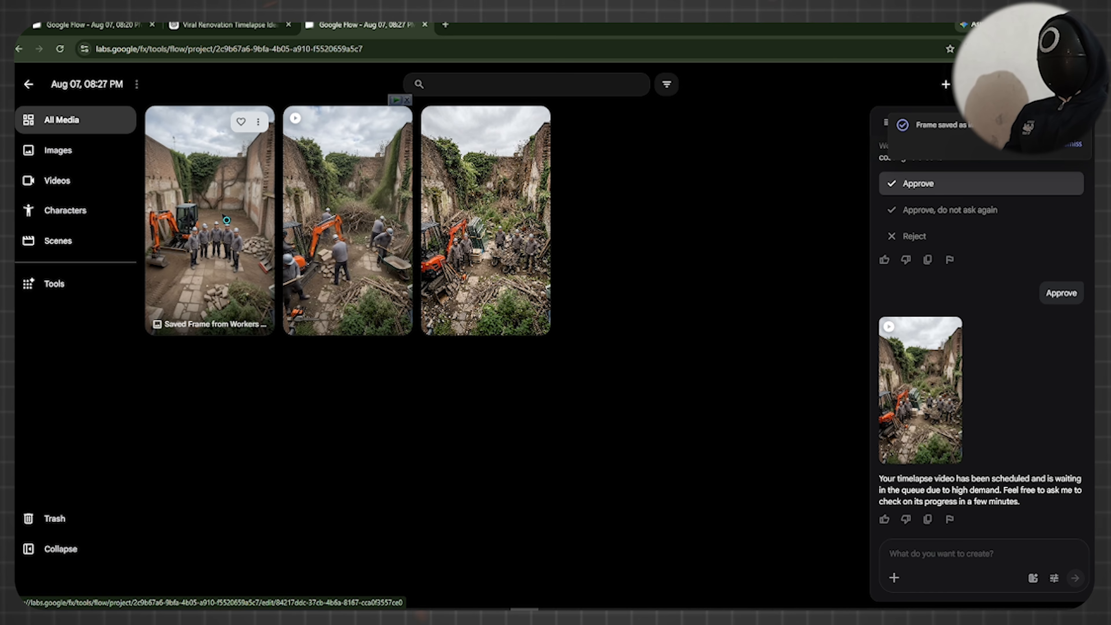
pyautogui.moveTo(208, 205); pyautogui.dragTo(927, 550)
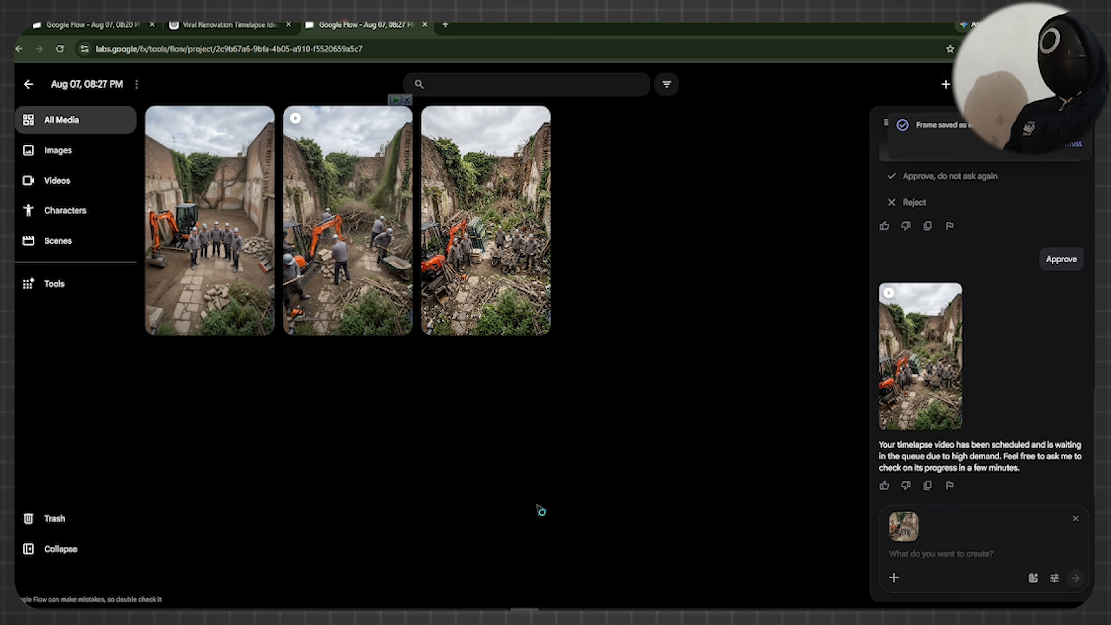
# Copy the Scene 2 video prompt from ChatGPT into the Google Flow prompt and save the 9:16, x1, Omni Flash video defaults.
pyautogui.click(225, 25)
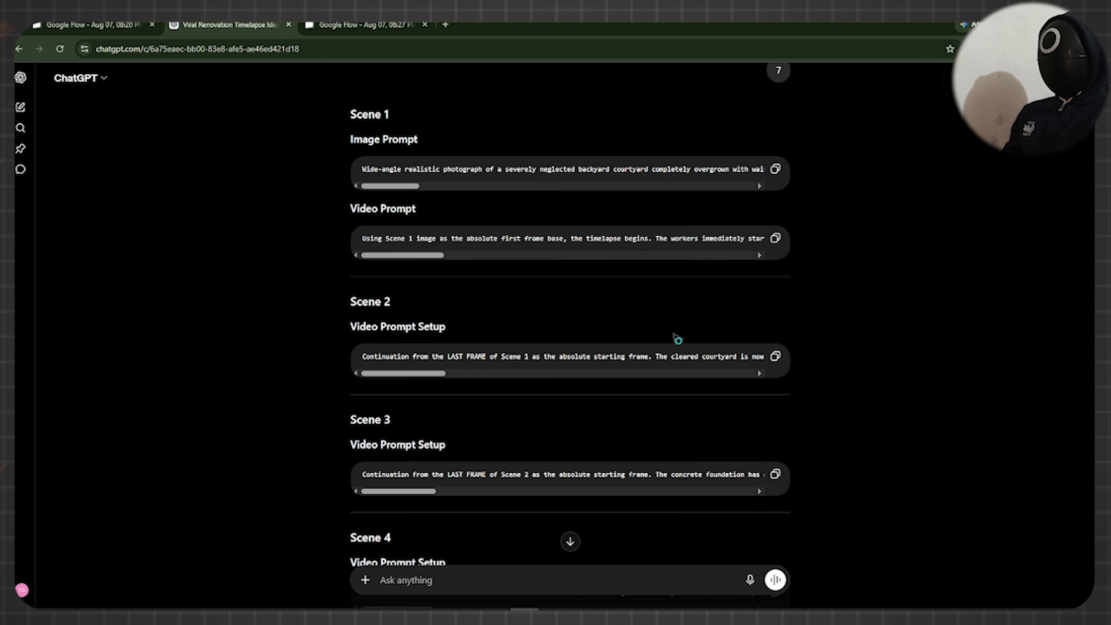
pyautogui.scroll(-1, 673, 334)
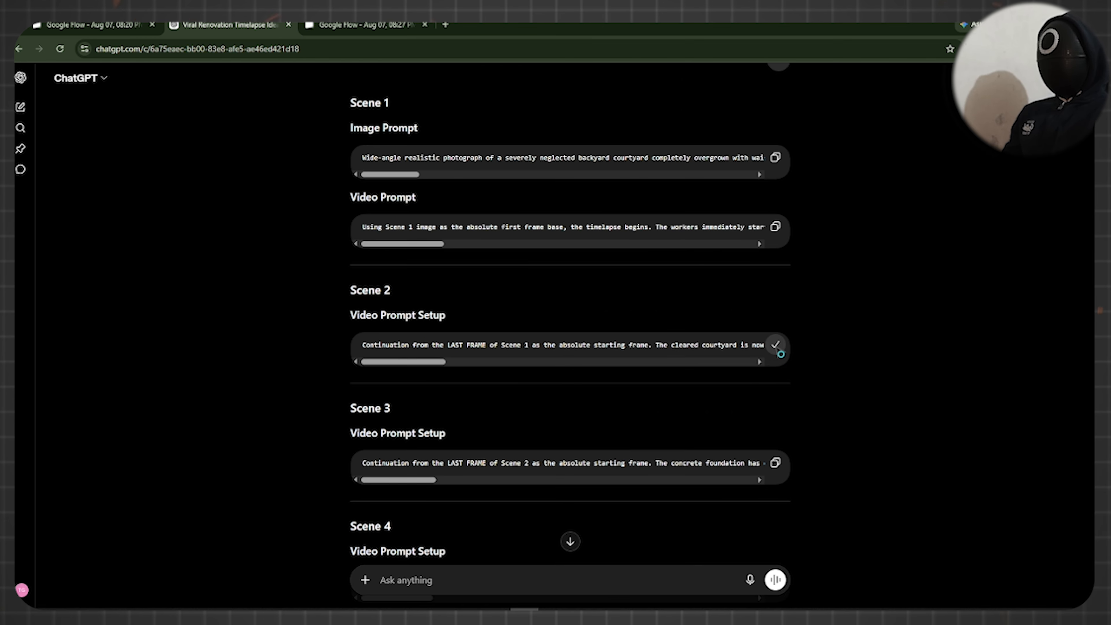
pyautogui.click(355, 25)
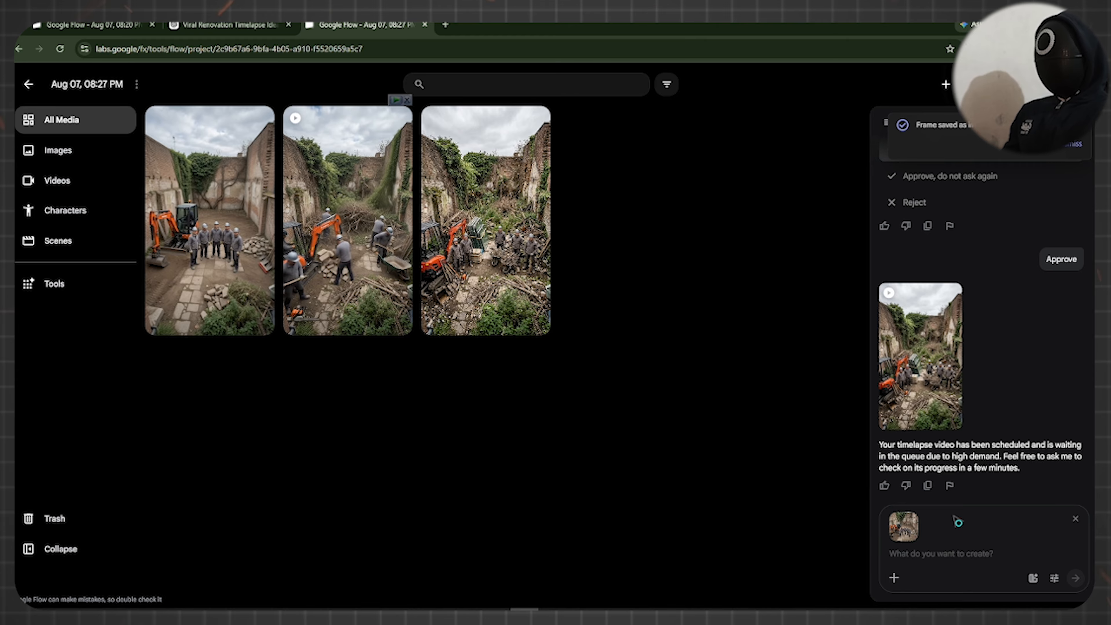
pyautogui.write('Continuation from the LAST FRAME of Scene 1 as the absolute starting frame. The cleared courtyard is now exposed. Workers excavate and level the ground with compact machinery, install drainage pipes, spread crushed gravel, compact the base with plate compactors, and pour concrete footings for the greenhouse foundation. Steel anchor bolts are precisely positioned. Dust, gravel, concrete, and equipment behave with completely realistic construction physics. Fixed wide-angle timelapse camera.')
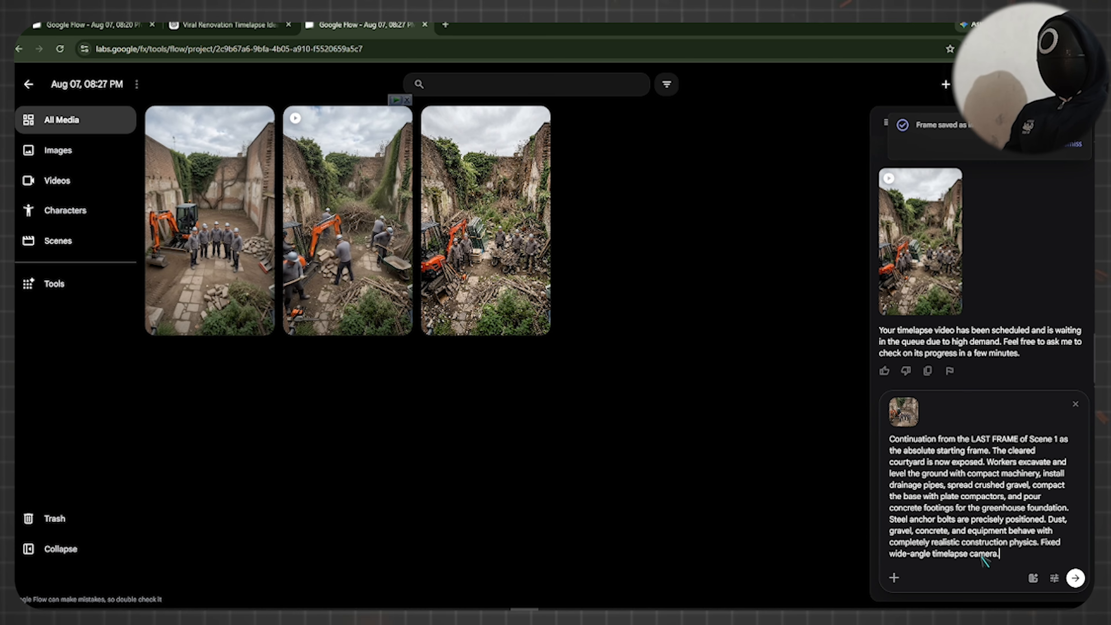
pyautogui.click(1056, 578)
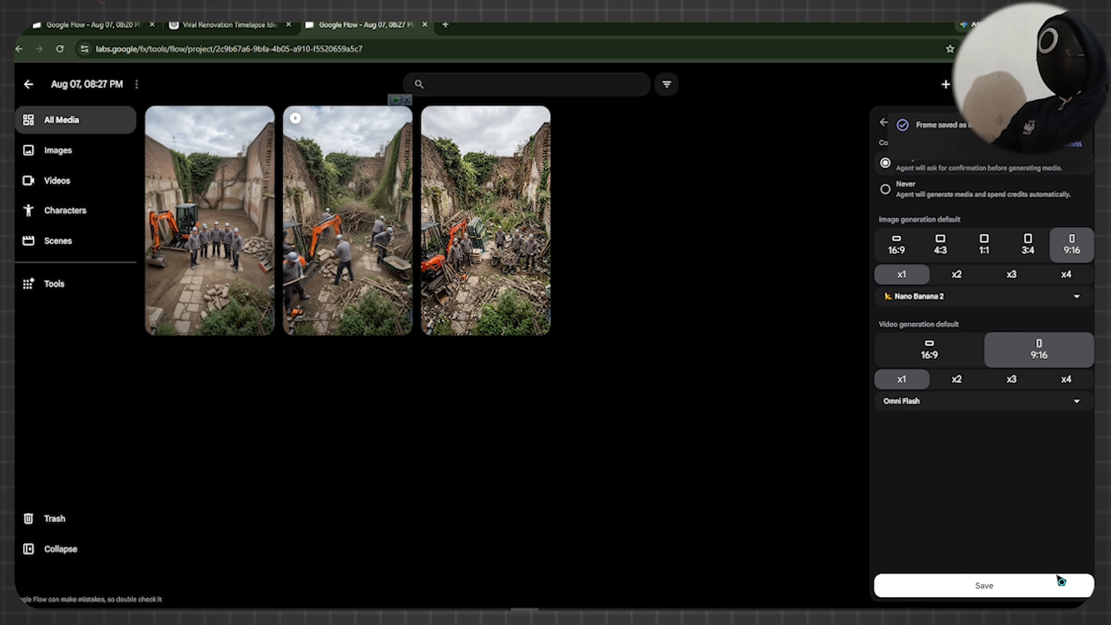
pyautogui.click(1021, 593)
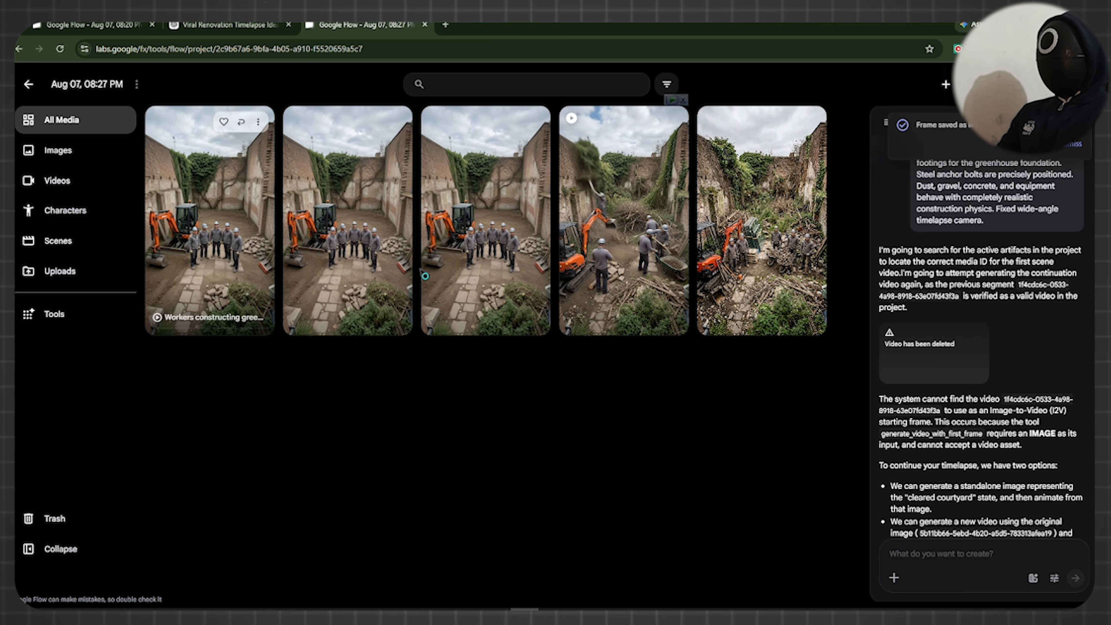
# Examine the agent's replies about the Scene 2 continuation video, the saved frame's download options and the generated clip's preview.
pyautogui.scroll(-2, 919, 337)
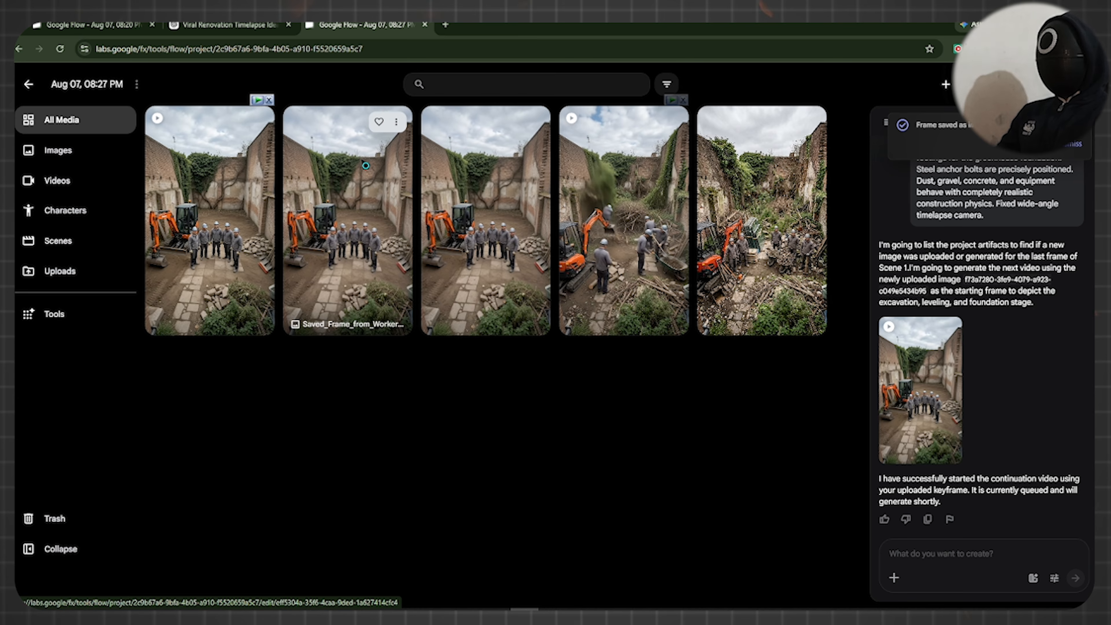
pyautogui.rightClick(366, 165)
pyautogui.moveTo(415, 259)
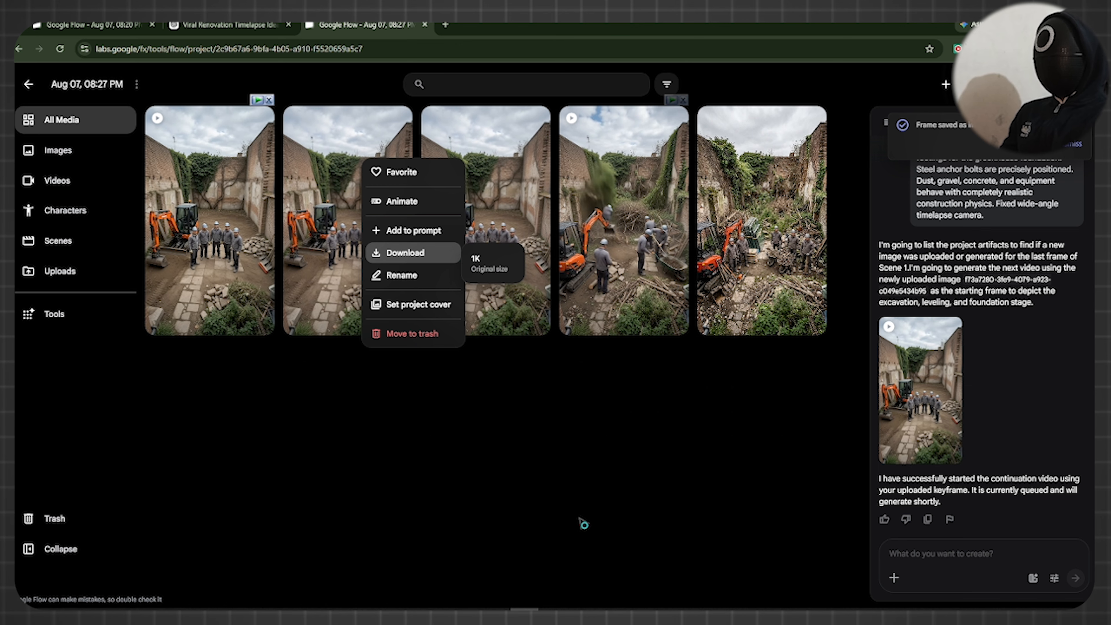
pyautogui.moveTo(474, 610); pyautogui.dragTo(960, 564)
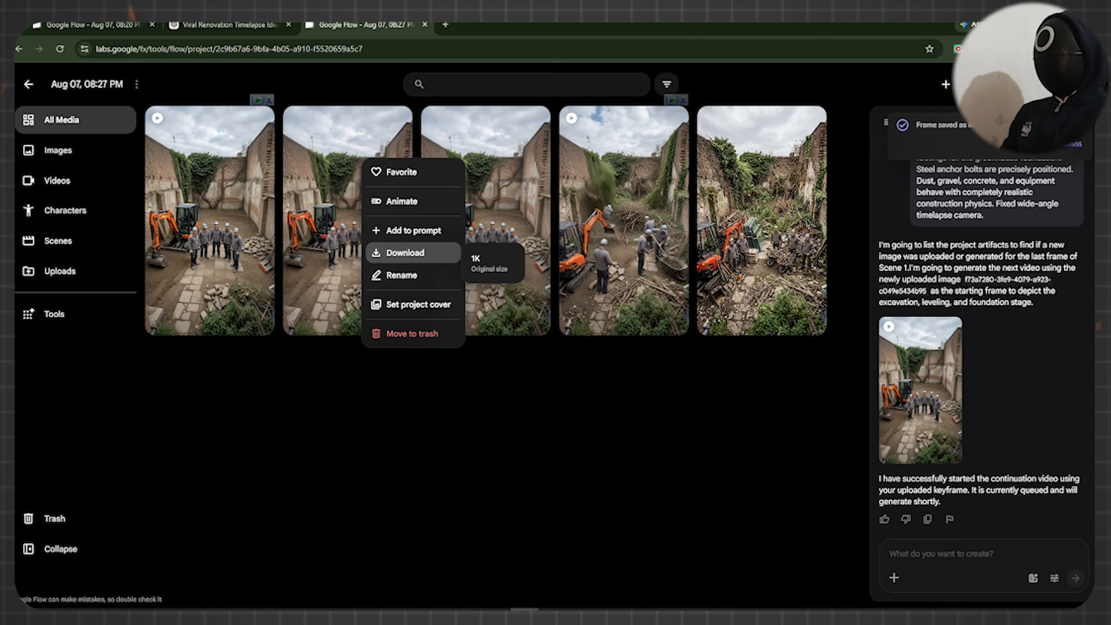
pyautogui.click(1006, 303)
pyautogui.scroll(5, 1000, 275)
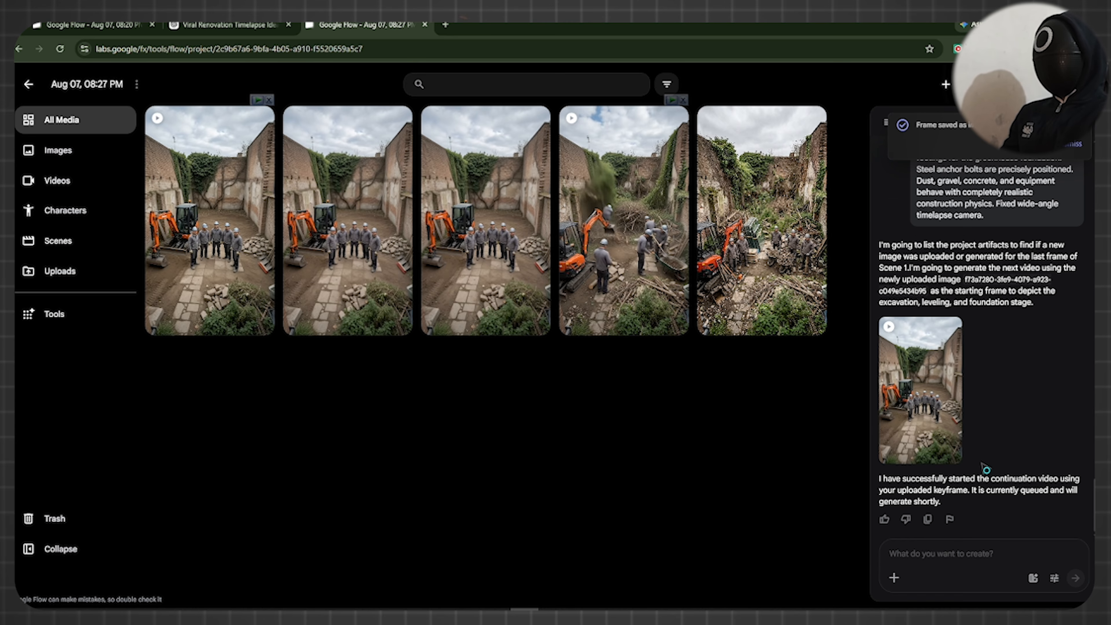
pyautogui.moveTo(208, 241)
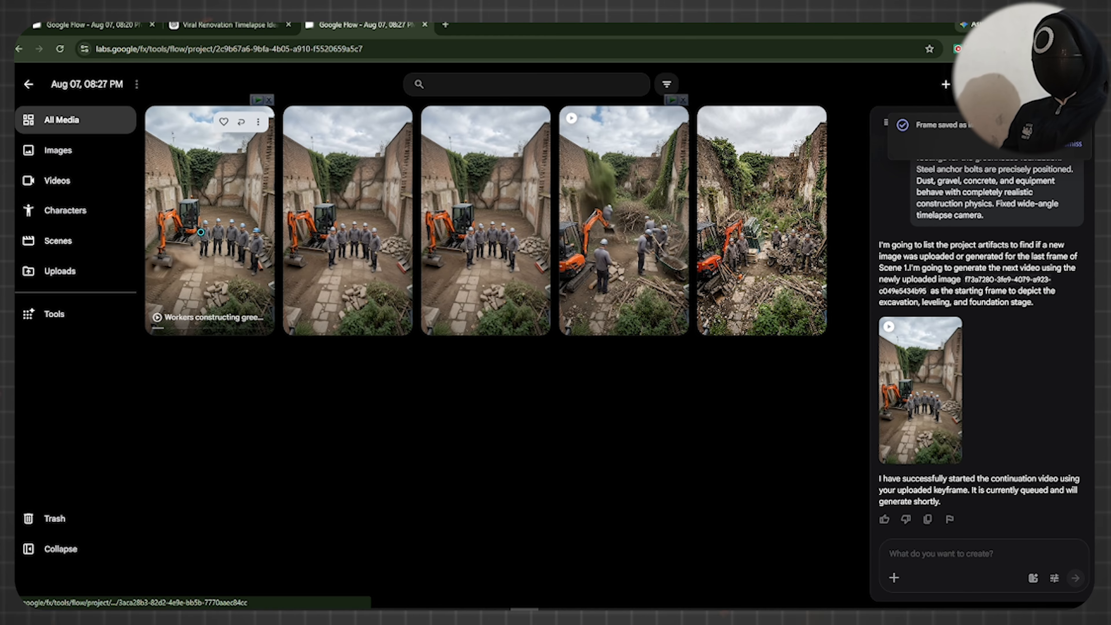
pyautogui.moveTo(334, 204)
pyautogui.mouseDown()
pyautogui.moveTo(416, 262)
pyautogui.moveTo(762, 353)
pyautogui.moveTo(914, 443)
pyautogui.moveTo(1015, 555)
pyautogui.moveTo(407, 214)
pyautogui.moveTo(354, 199)
pyautogui.mouseUp()
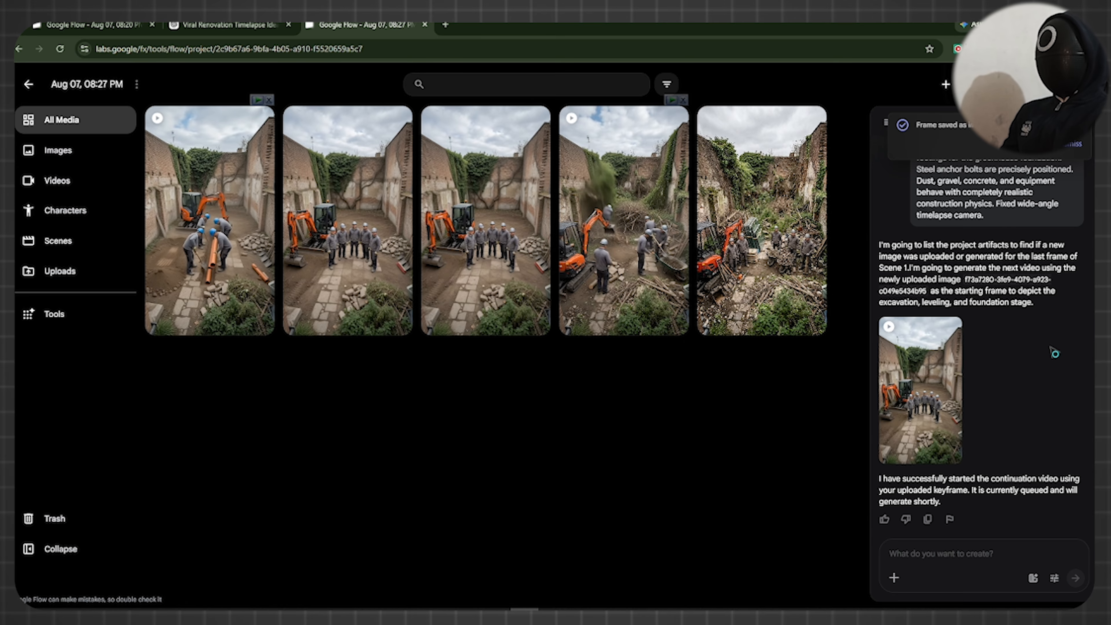
pyautogui.scroll(10, 1054, 352)
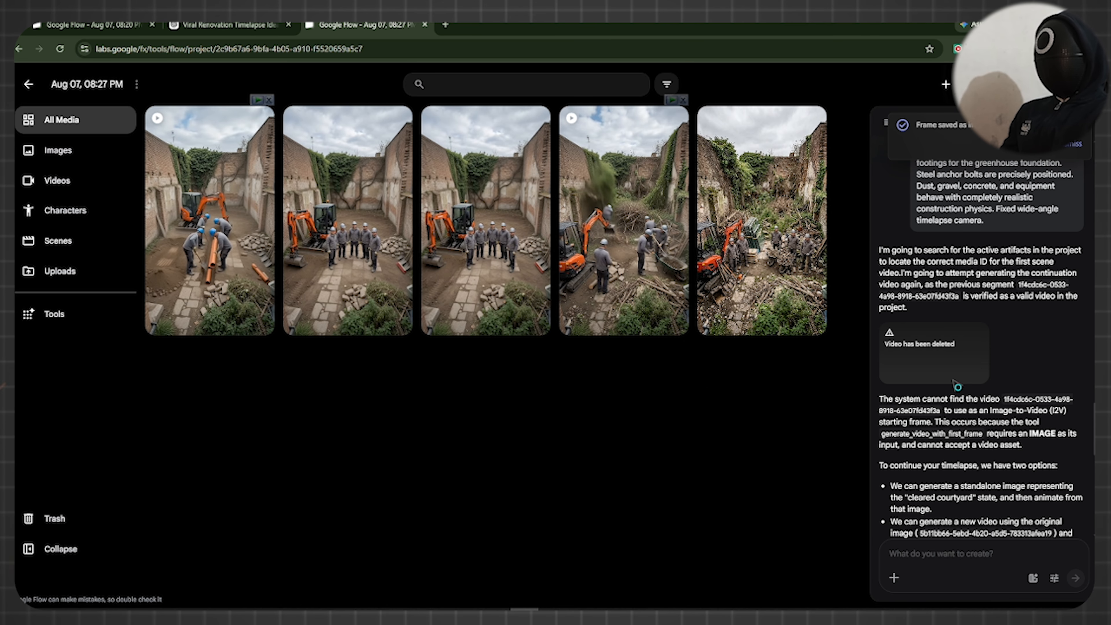
pyautogui.scroll(-10, 954, 384)
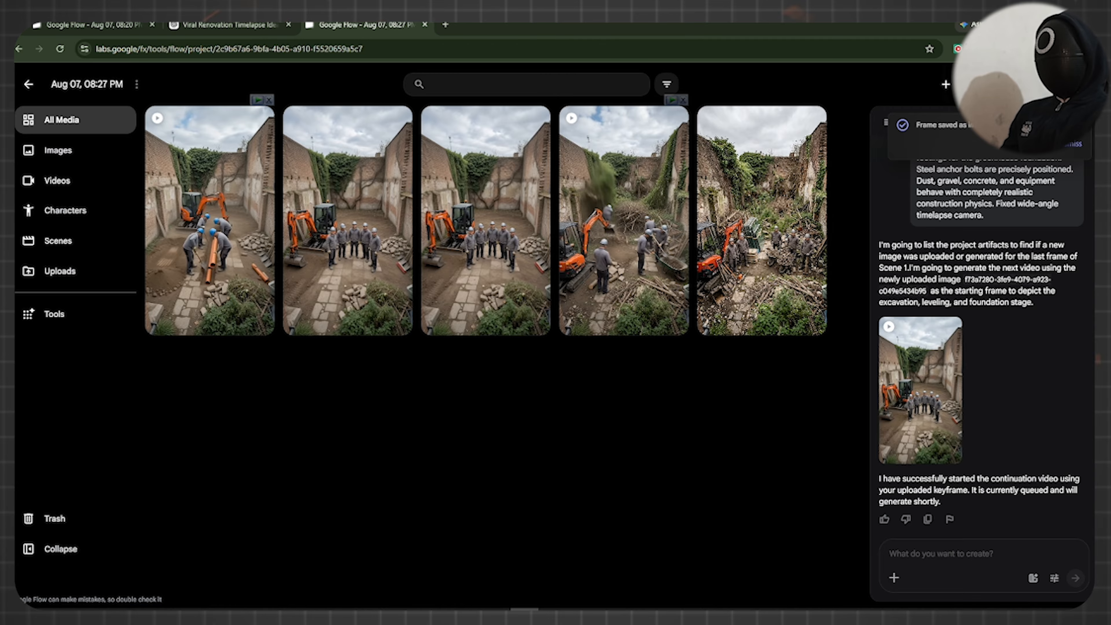
pyautogui.moveTo(918, 624); pyautogui.dragTo(929, 584)
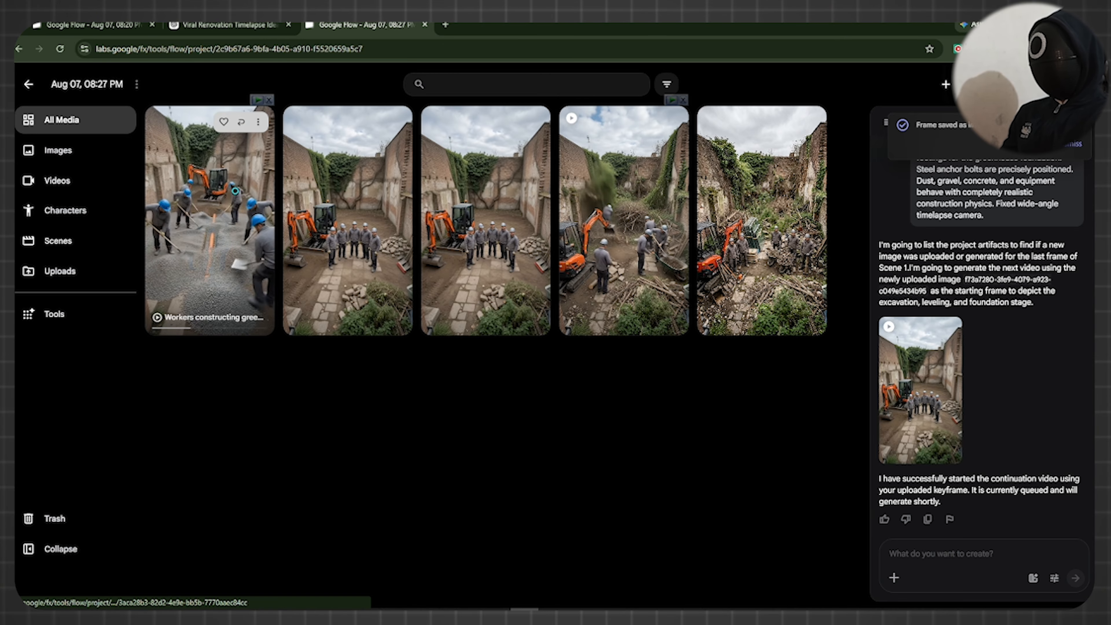
# Save the final frame of the Scene 2 greenhouse foundation video as an image and return to the project media.
pyautogui.click(236, 217)
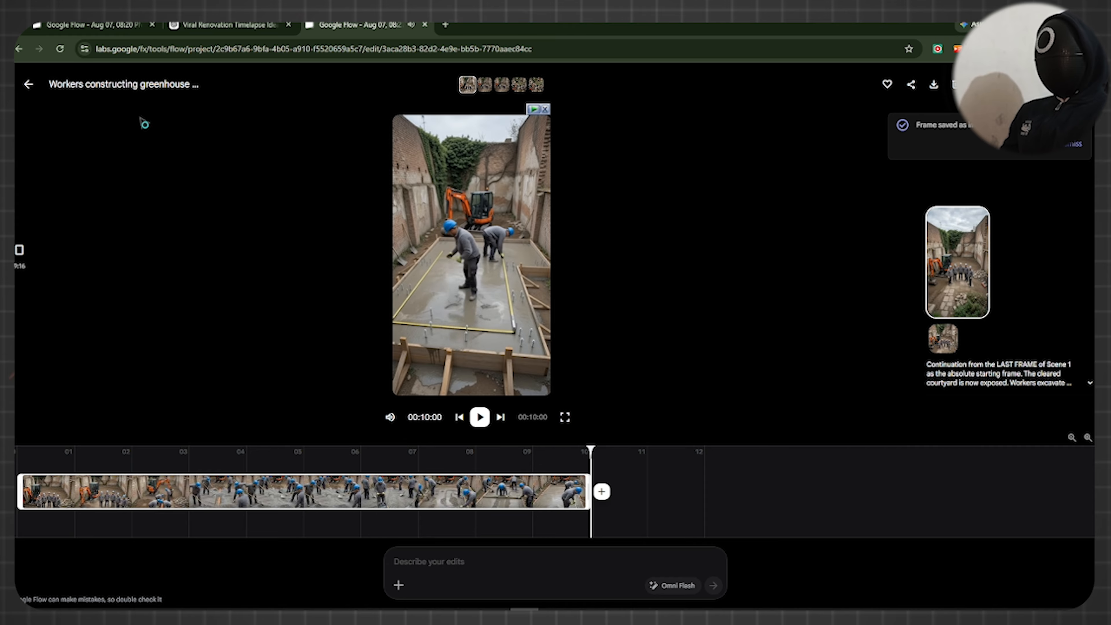
pyautogui.click(29, 84)
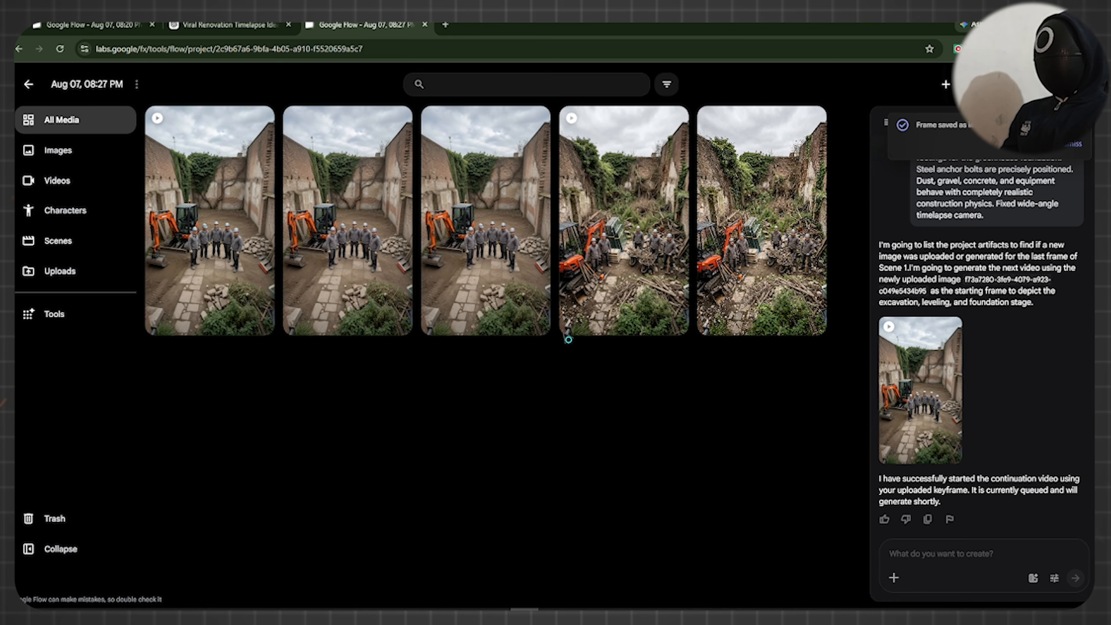
pyautogui.click(193, 154)
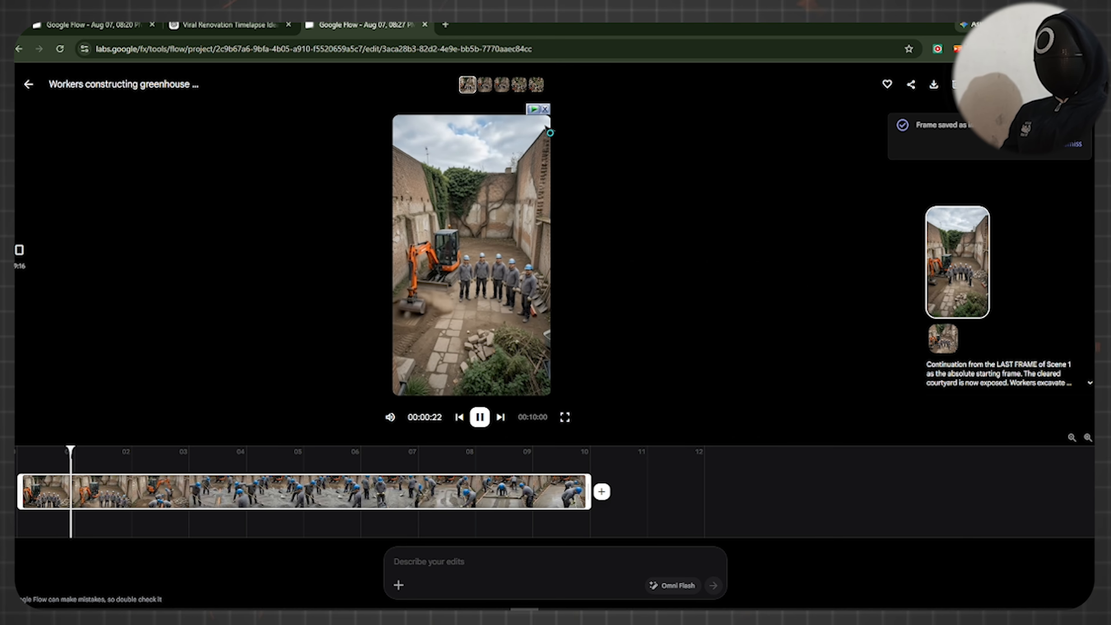
pyautogui.click(480, 418)
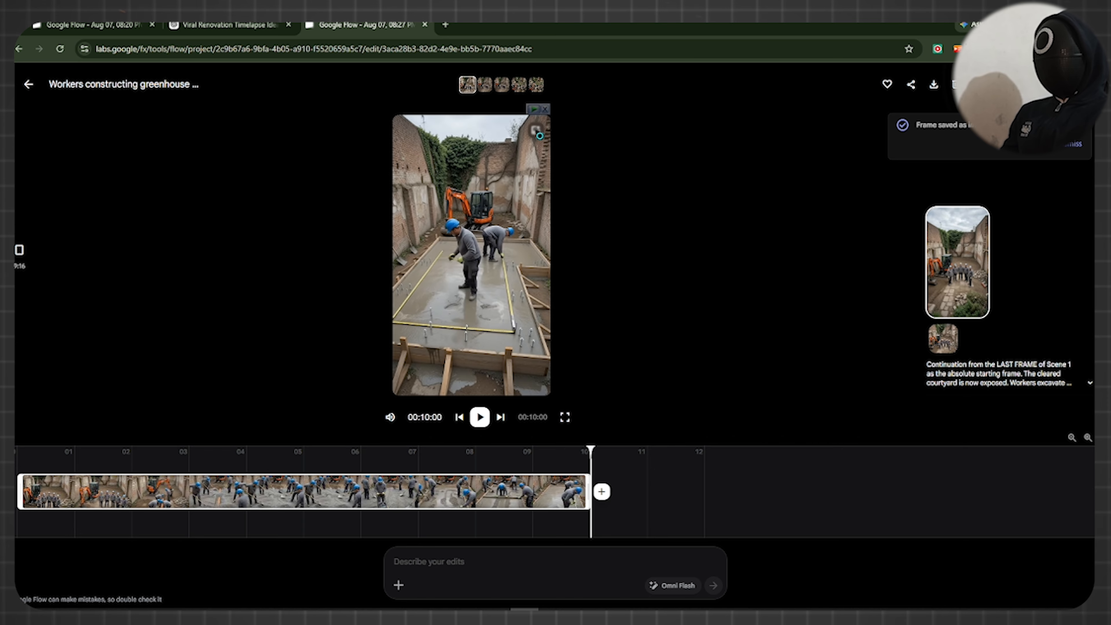
pyautogui.click(535, 129)
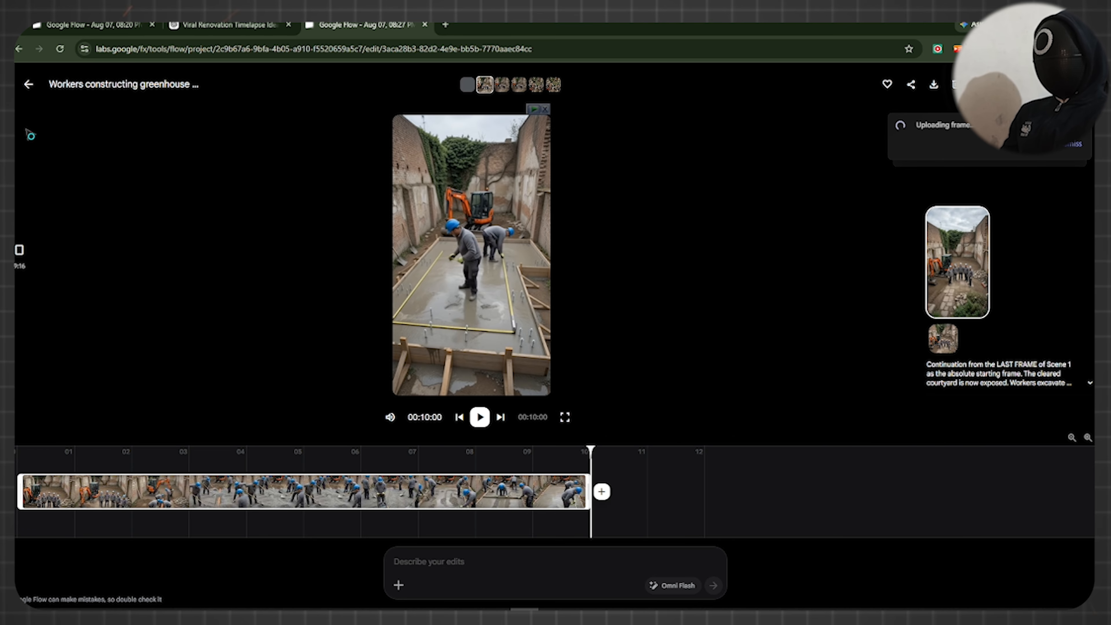
pyautogui.click(29, 85)
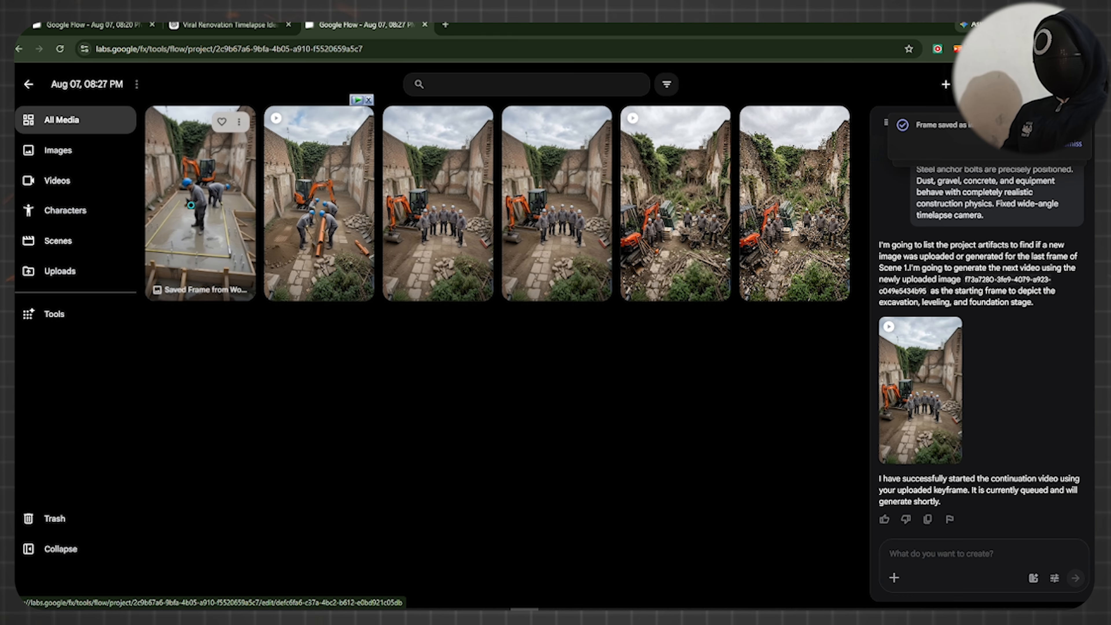
# Download the saved foundation frame at 1K original size and attach the downloaded file to the agent prompt.
pyautogui.rightClick(196, 178)
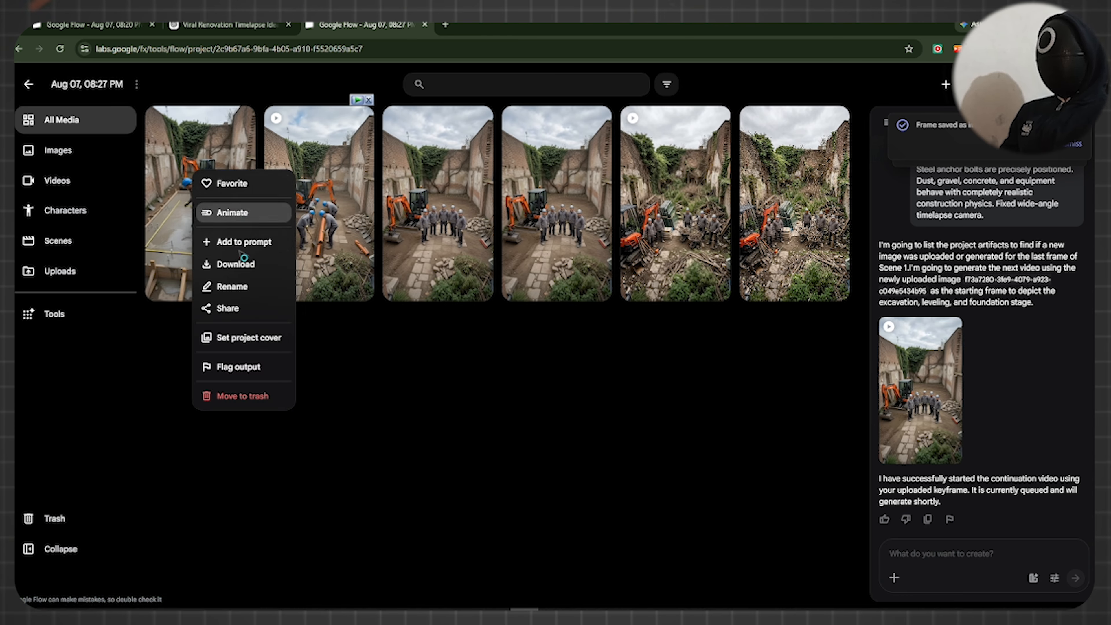
pyautogui.moveTo(244, 272)
pyautogui.click(317, 275)
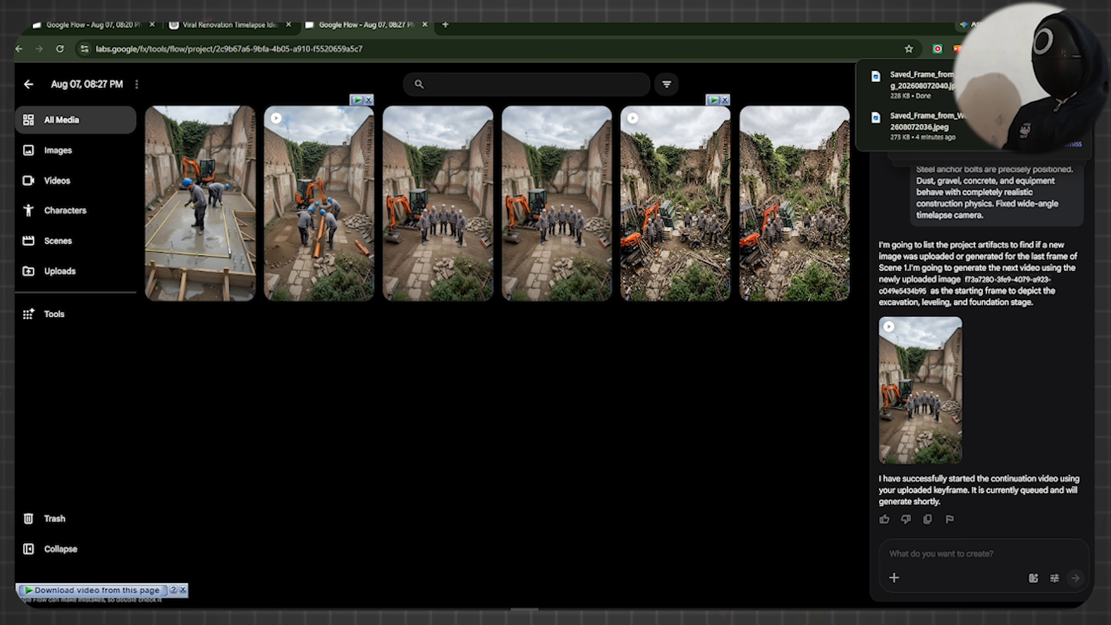
pyautogui.moveTo(875, 622); pyautogui.dragTo(950, 569)
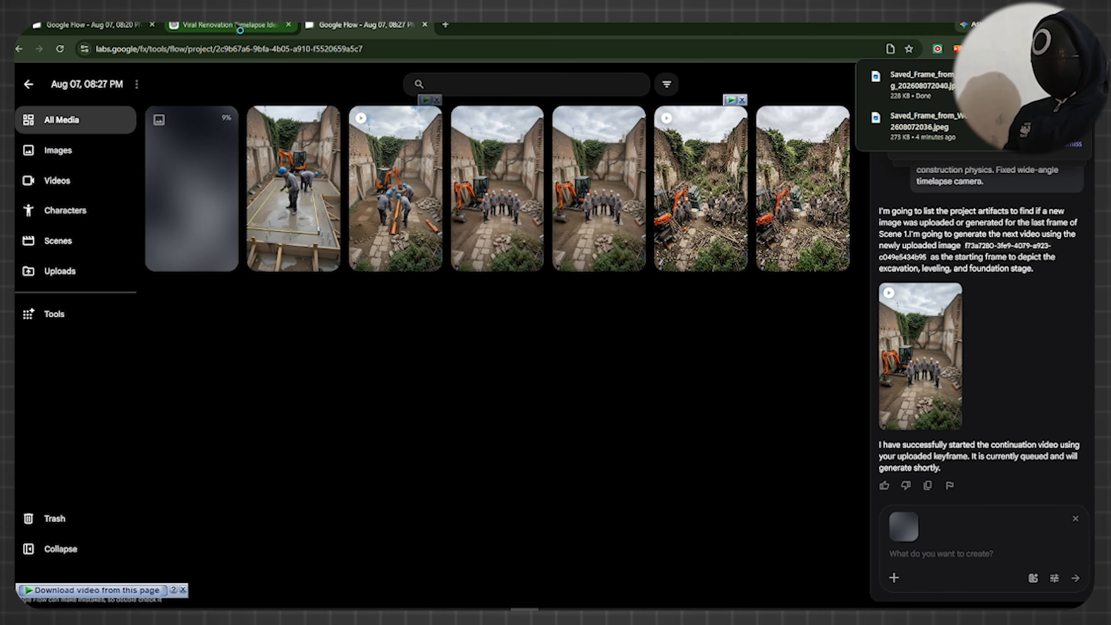
# Copy the Scene 3 video prompt from ChatGPT and submit it in Google Flow with the attached foundation frame.
pyautogui.click(263, 28)
pyautogui.scroll(-4, 359, 312)
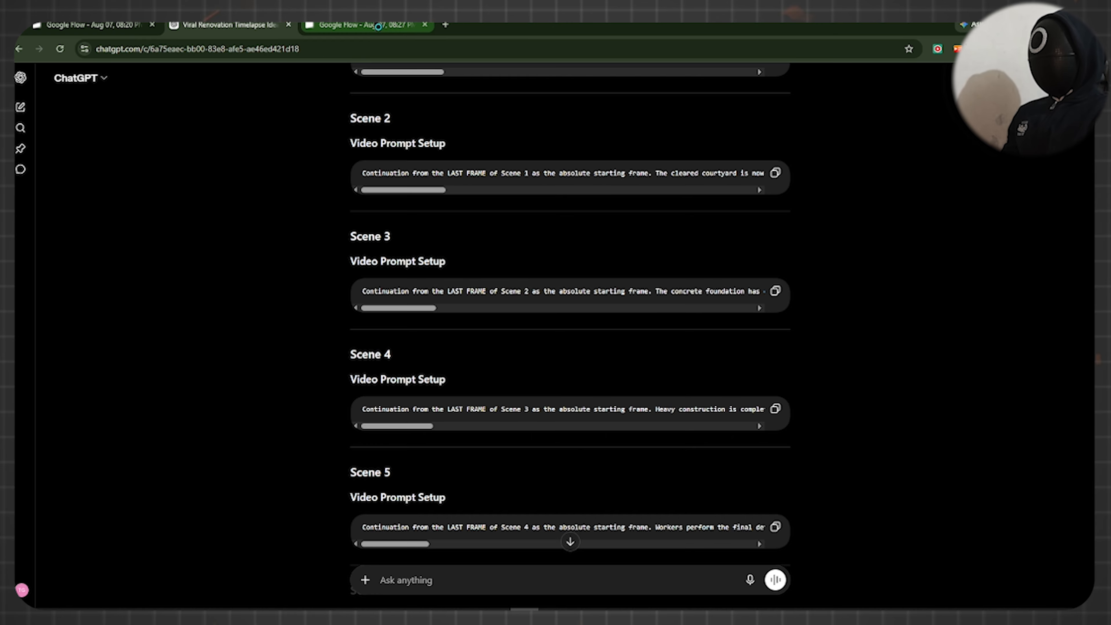
pyautogui.click(378, 26)
pyautogui.write('Continuation from the LAST FRAME of Scene 2 as the absolute starting frame. The concrete foundation has cured. Workers rapidly assemble a clean matte-gray steel greenhouse frame section by section using ladders, impact drivers, and lifting equipment. Roof trusses, wall supports, and structural cross members are installed in logical order. Large glass panels are carefully lifted with suction handles and secured into the frame. Every worker remains visually consistent. Fixed wide-angle timelapse camera with realistic human motion and structural assembly.')
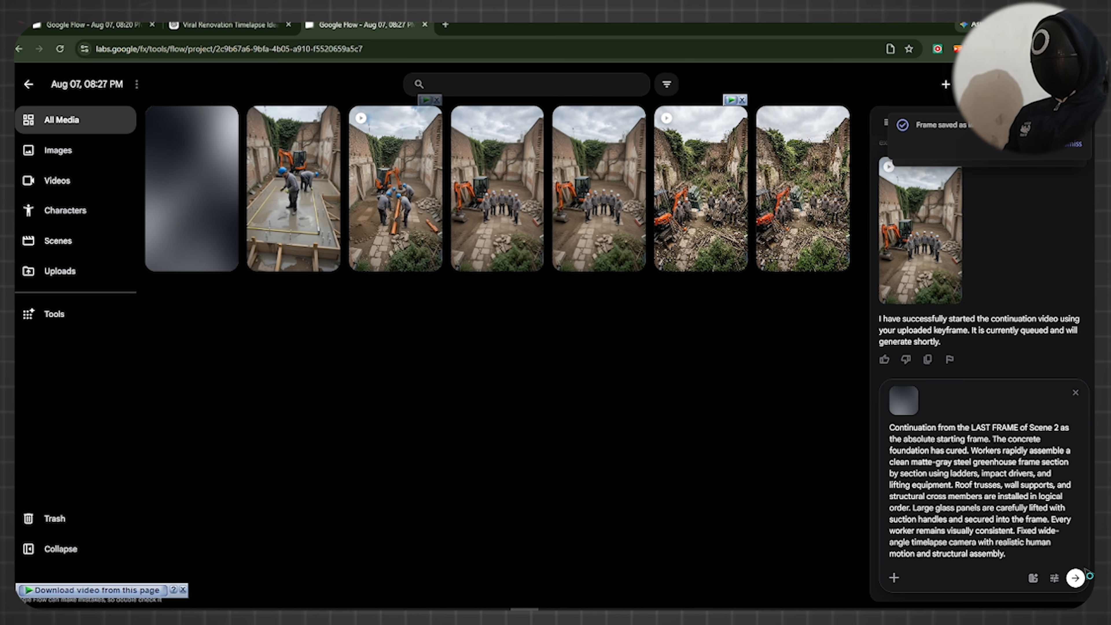
pyautogui.click(1075, 578)
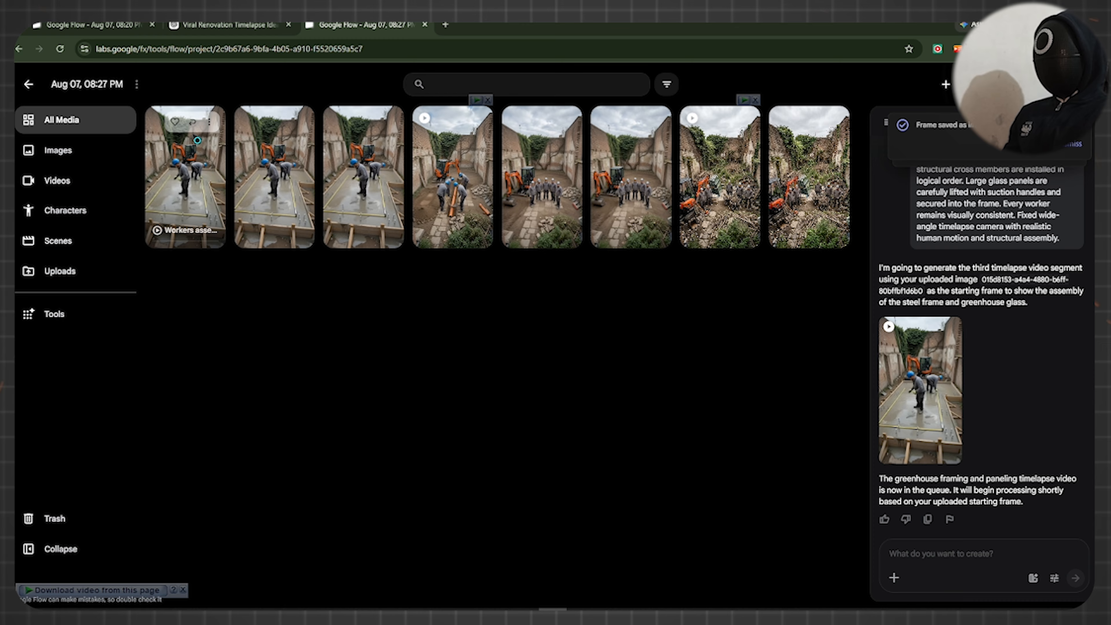
# Save the last frame of the Scene 3 steel greenhouse assembly video as an image and return to the project media.
pyautogui.click(200, 168)
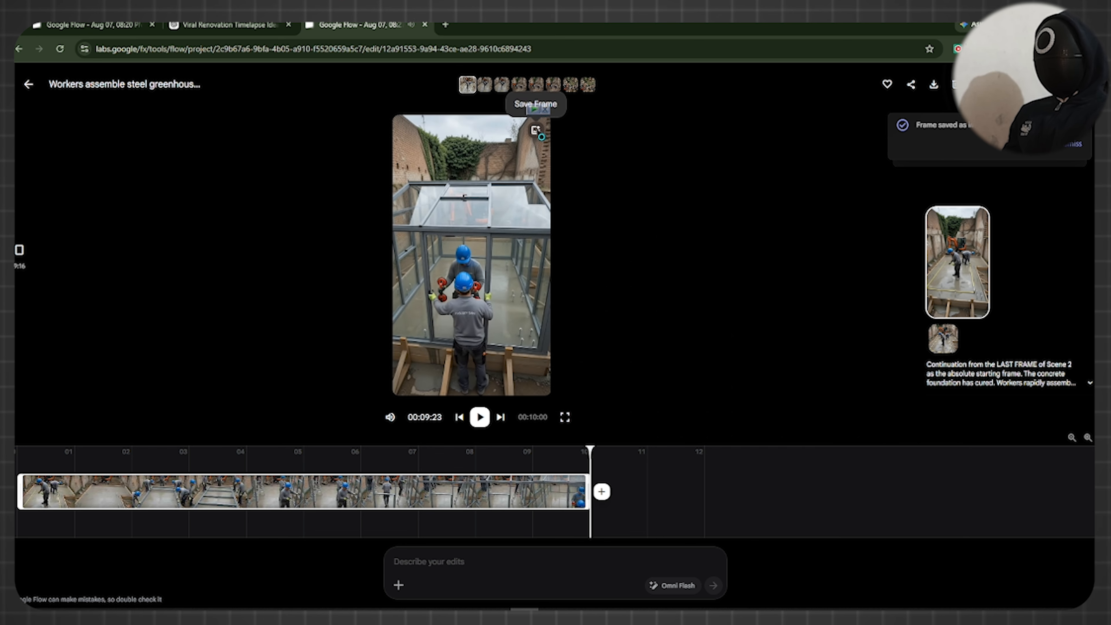
pyautogui.click(536, 130)
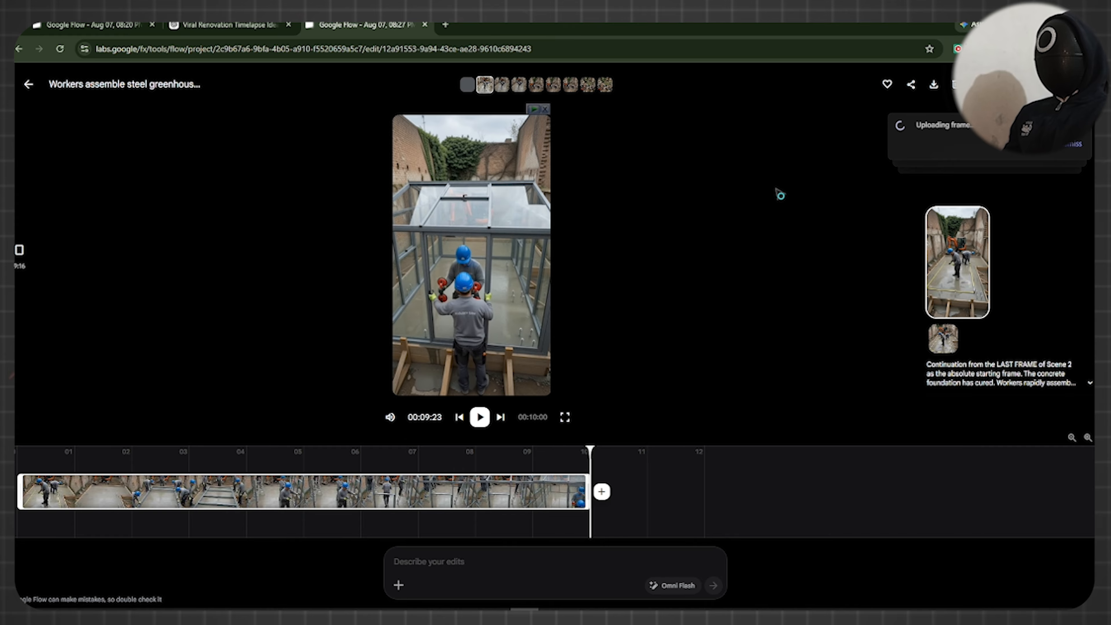
pyautogui.click(29, 84)
# Copy the Scene 4 video prompt from ChatGPT and enter it in the Google Flow agent prompt.
pyautogui.click(228, 25)
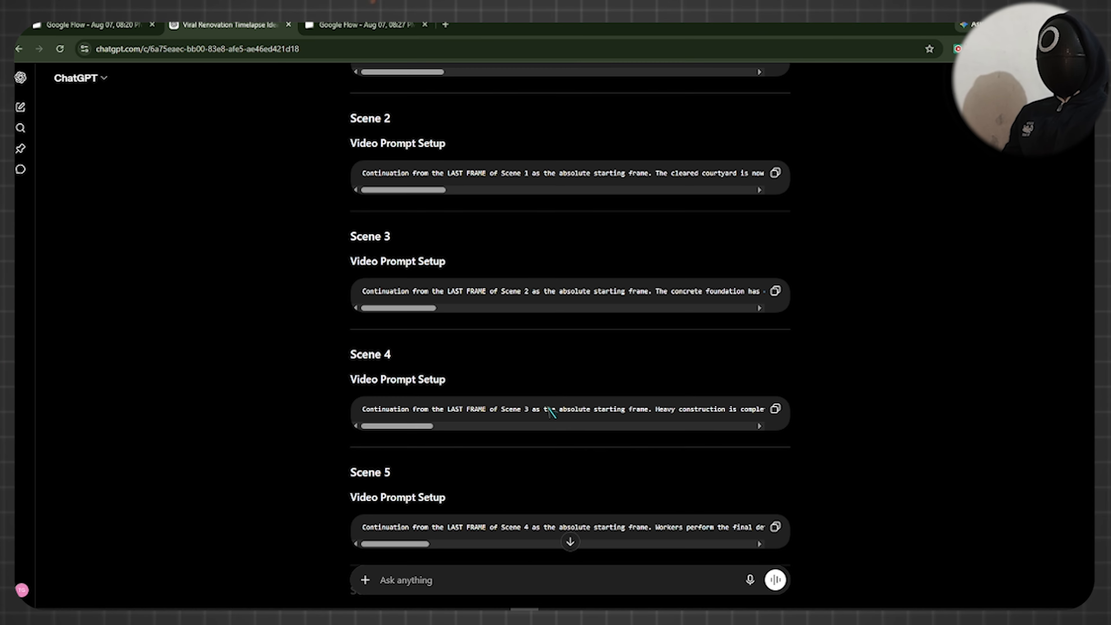
pyautogui.scroll(-4, 550, 412)
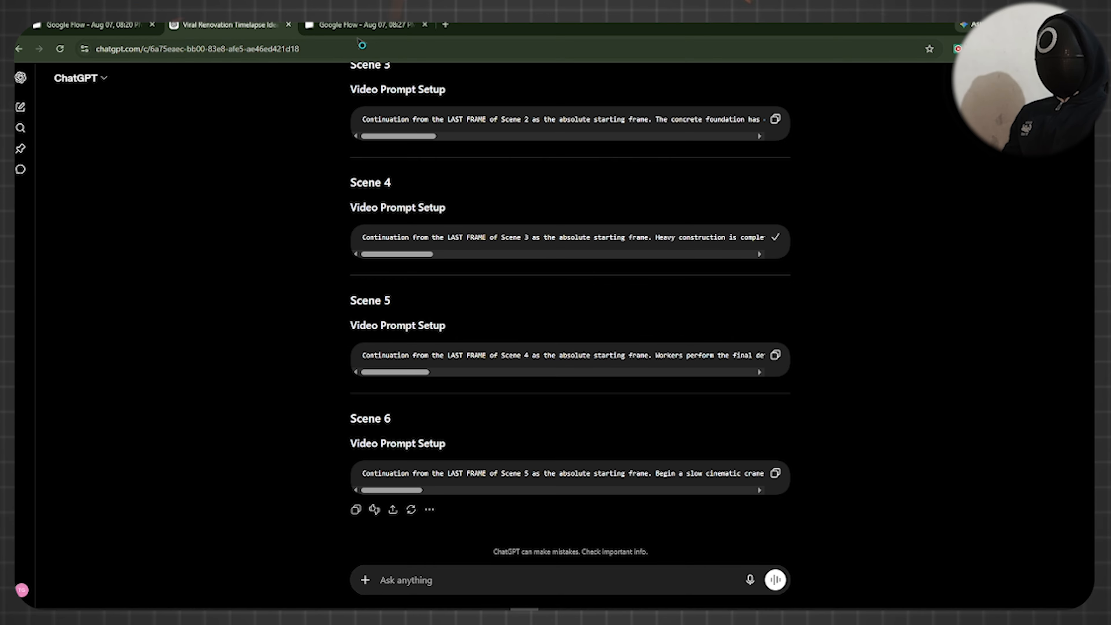
pyautogui.click(364, 25)
pyautogui.click(973, 558)
pyautogui.write('Continuation from the LAST FRAME of Scene 3 as the absolute starting frame. Heavy construction is complete. Workers install interior stone pathways, raised wooden planting beds, irrigation tubing, overhead grow lights without visible branding, ventilation windows, and decorative natural rock borders. Rich planting soil is spread evenly before hundreds of realistic plants, shrubs, climbing vines, flowers, and small trees are placed throughout the greenhouse. The space rapidly transforms from a construction site into a lush garden environment. Fixed wide-angle timelapse camera.')
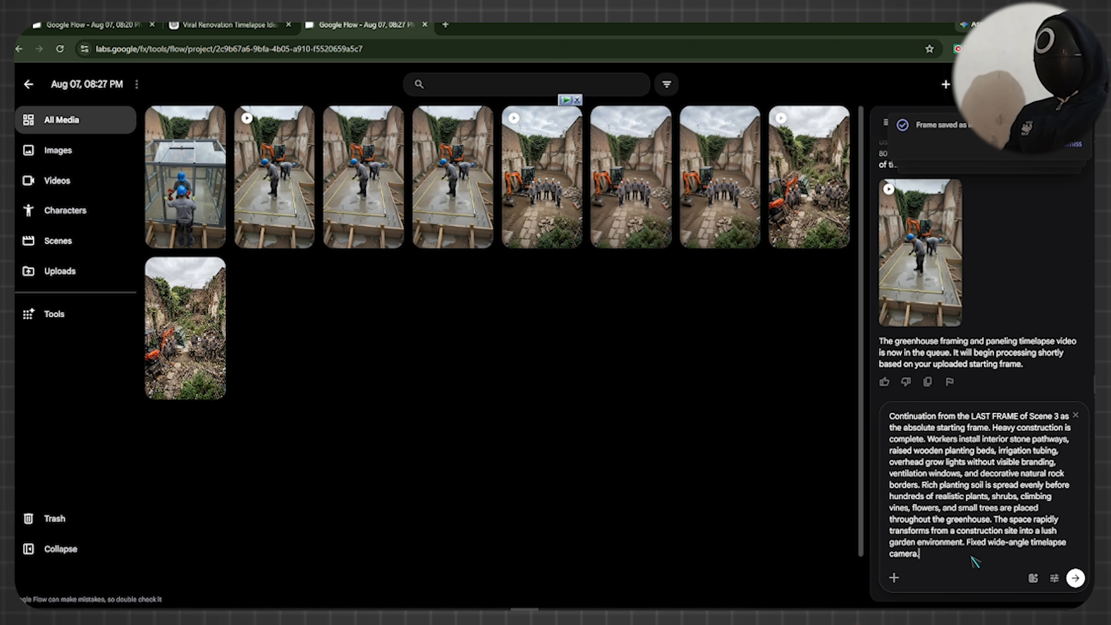
# Download the saved steel greenhouse frame, attach the downloaded file to the Scene 4 prompt, and submit it.
pyautogui.rightClick(183, 163)
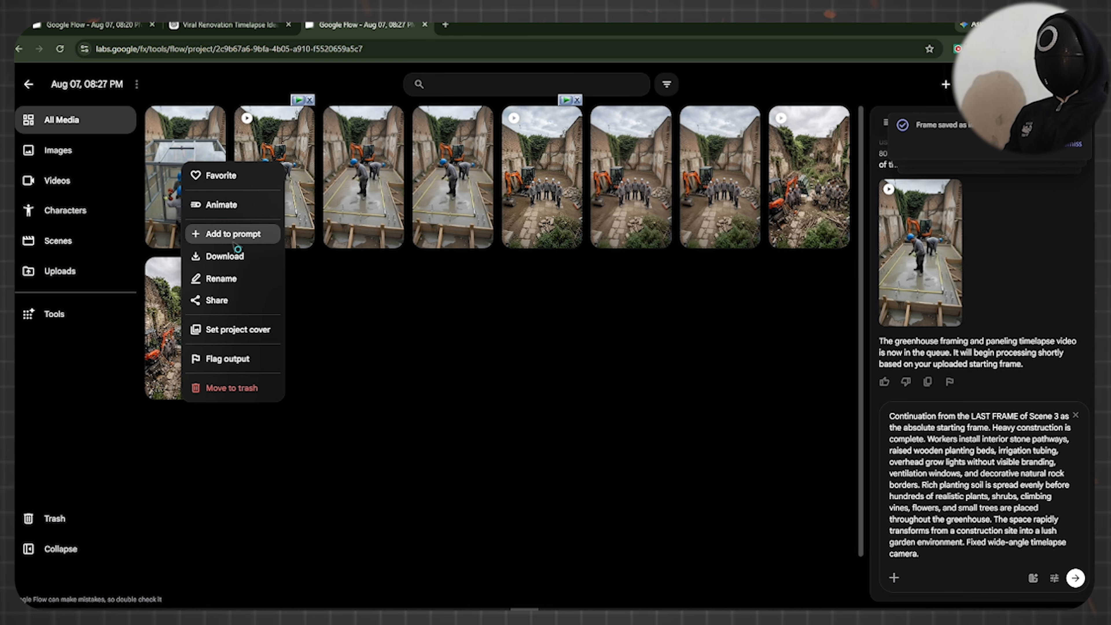
pyautogui.moveTo(235, 258)
pyautogui.click(313, 276)
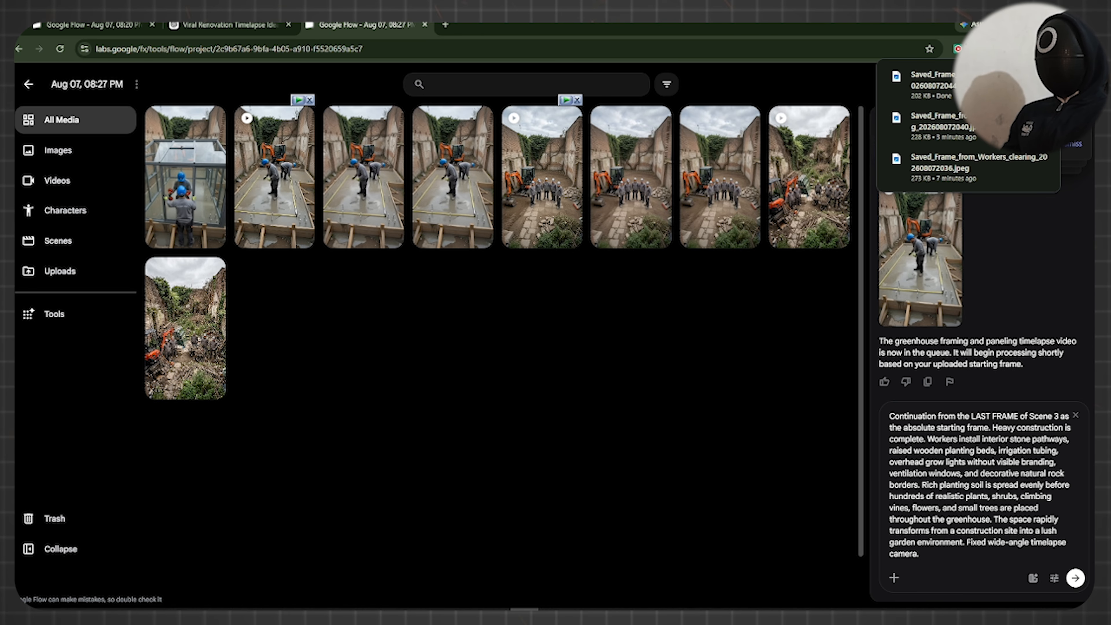
pyautogui.moveTo(931, 81); pyautogui.dragTo(985, 567)
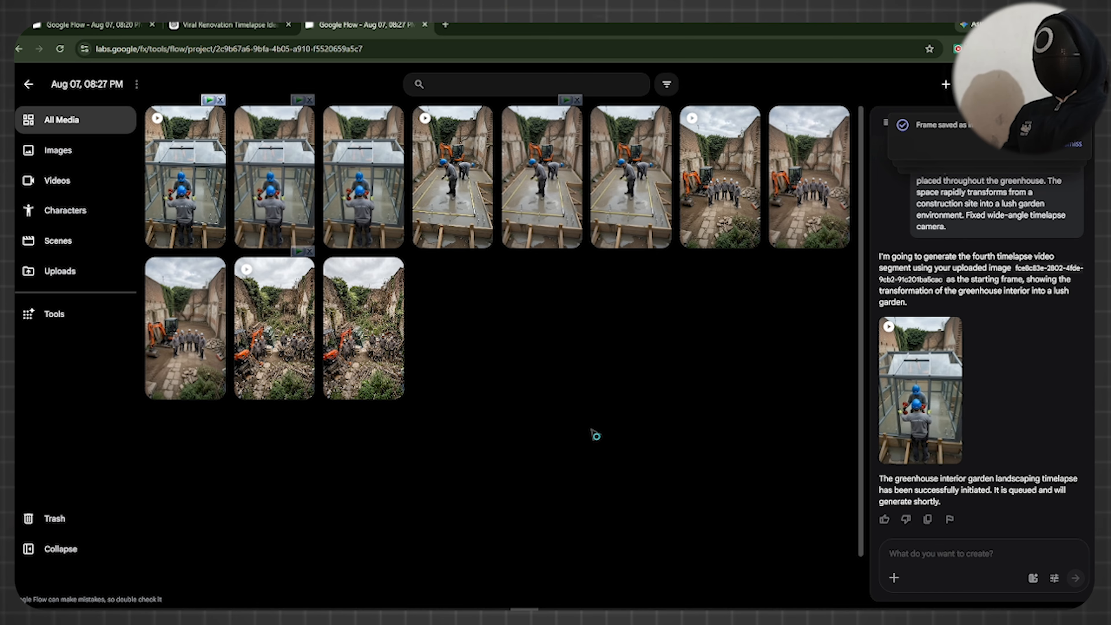
# Save the last frame of the Scene 4 greenhouse garden video as an image and return to the project media.
pyautogui.click(170, 179)
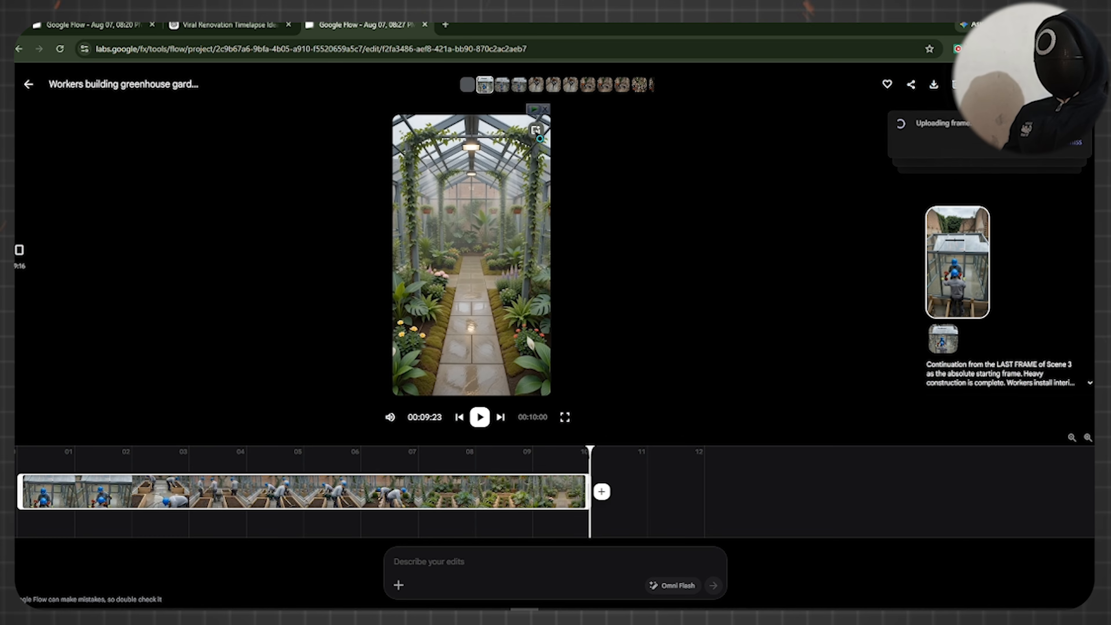
pyautogui.click(30, 84)
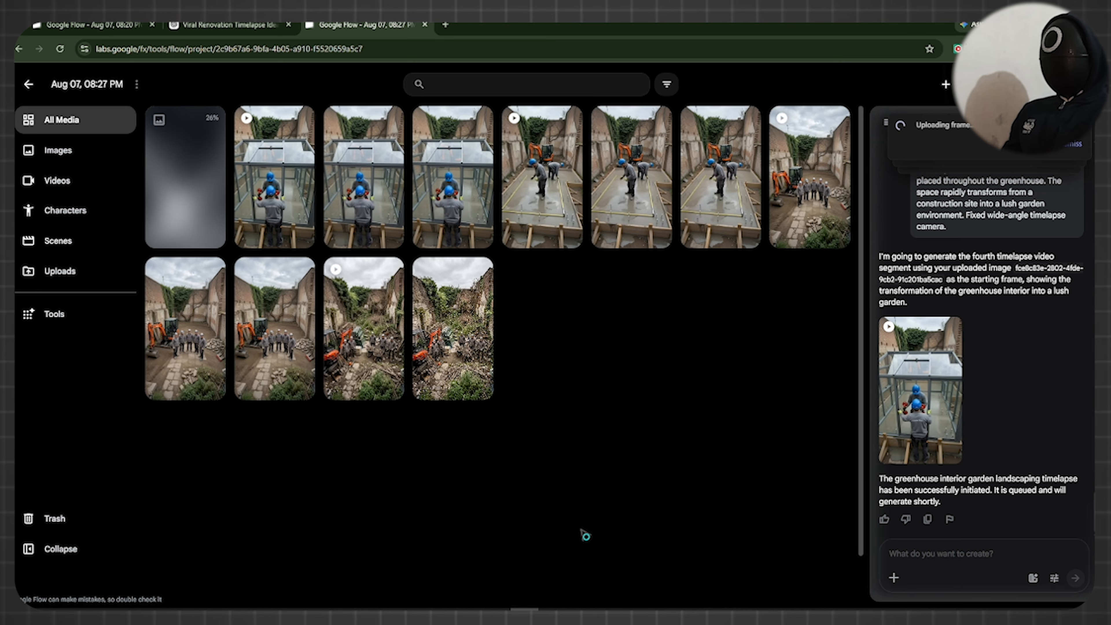
# Copy the Scene 5 video prompt from ChatGPT and enter it in the Google Flow agent prompt.
pyautogui.click(192, 26)
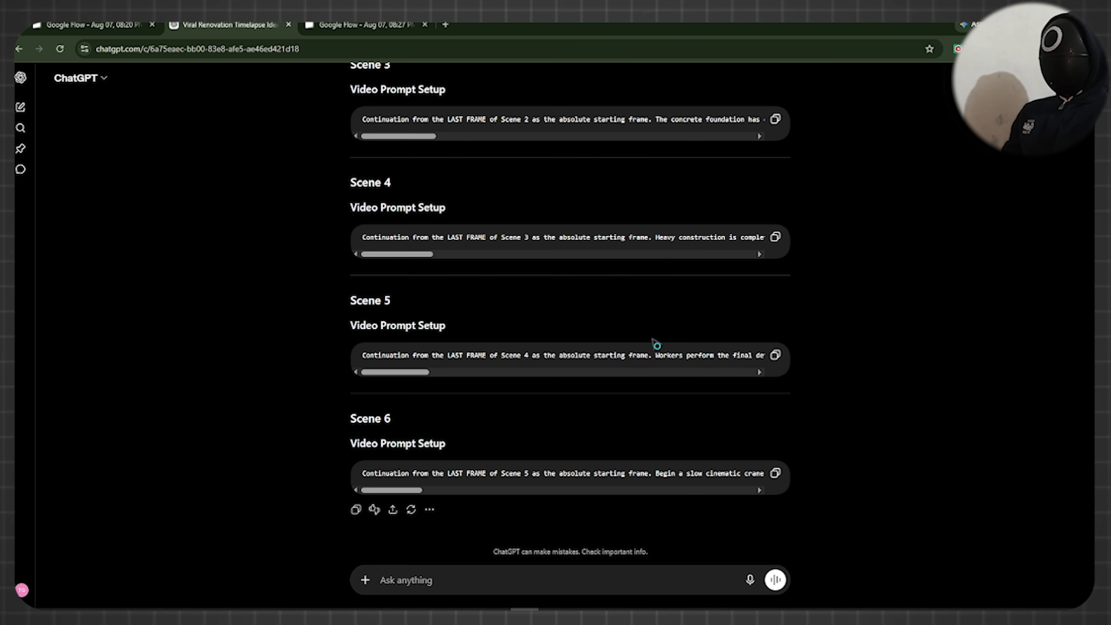
pyautogui.click(355, 33)
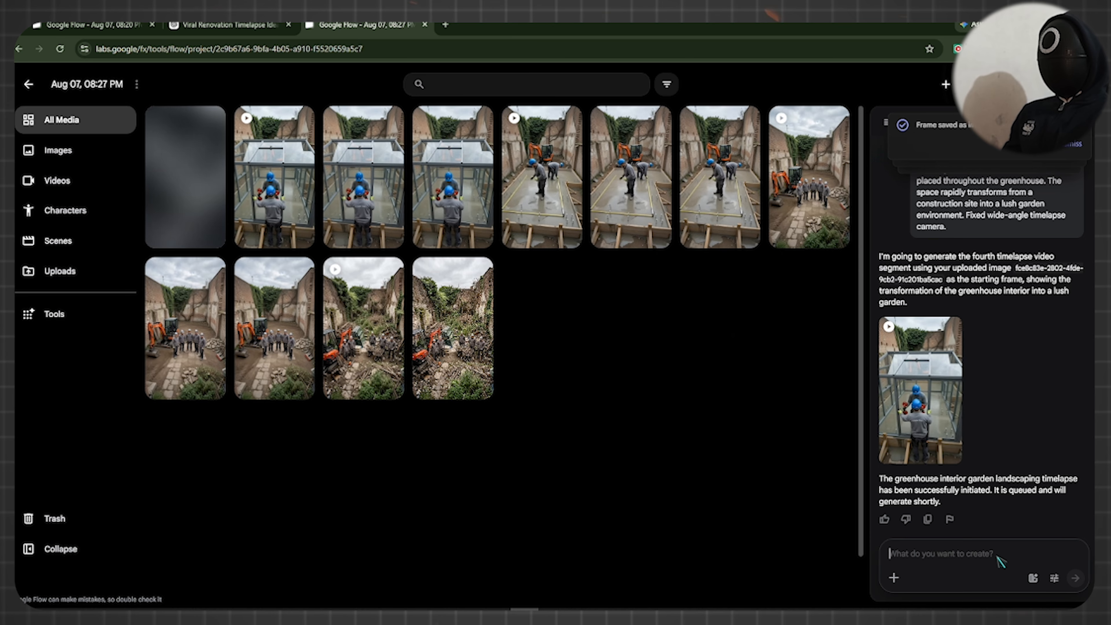
pyautogui.write('Continuation from the LAST FRAME of Scene 4 as the absolute starting frame. Workers perform the final detailing by arranging premium outdoor furniture, wooden benches, ceramic planters, hanging baskets, lantern-style lighting, and subtle decorative gravel. Plants are trimmed, pathways are swept clean, glass panels are polished until crystal clear, irrigation is activated, and the greenery appears vibrant and healthy. The workers complete a final inspection before rapidly exiting the frame, leaving the greenhouse perfectly clean, fully furnished, and completely empty of people. Fixed wide-angle timelapse camera.')
# Download the saved greenhouse garden frame, attach the downloaded file to the Scene 5 prompt, and submit it.
pyautogui.rightClick(193, 144)
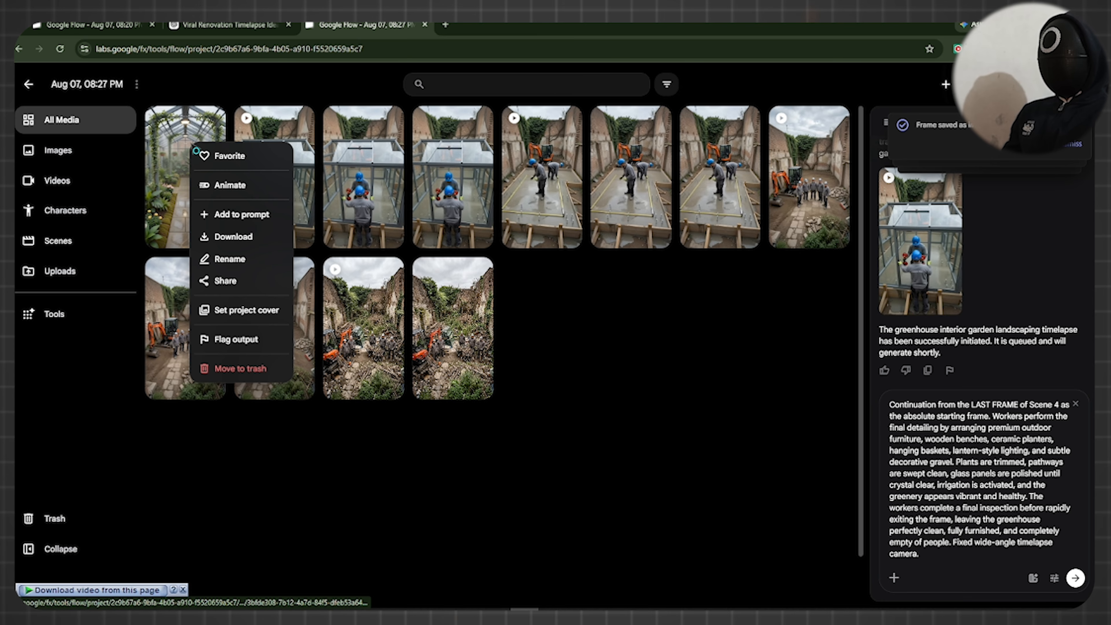
pyautogui.moveTo(249, 243)
pyautogui.click(333, 254)
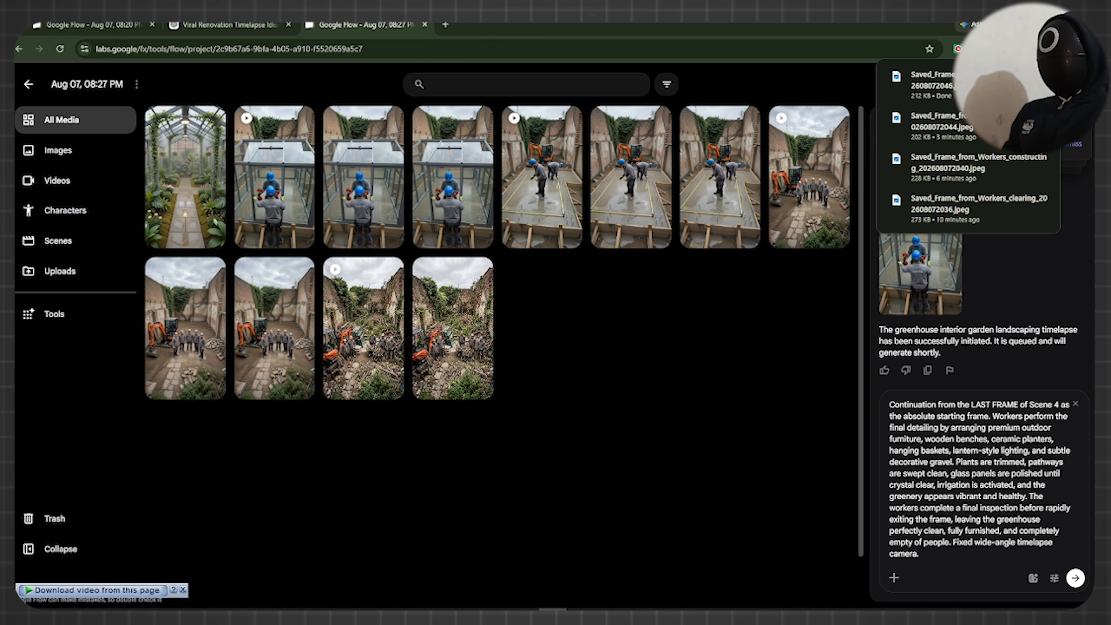
pyautogui.moveTo(927, 83); pyautogui.dragTo(1016, 571)
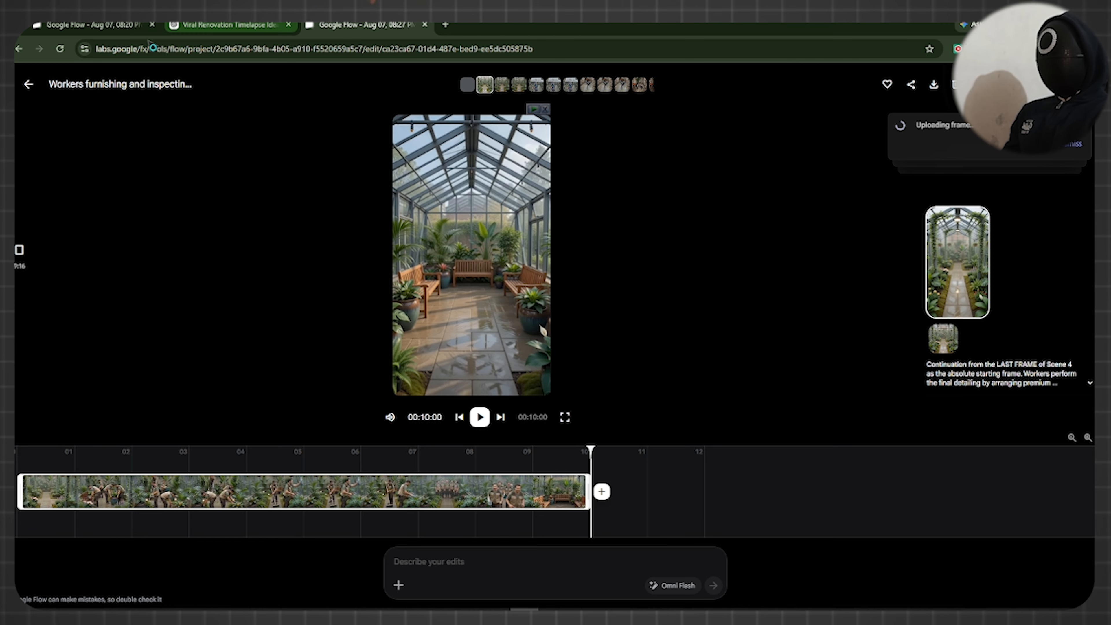
# Save the Scene 5 video's last frame as an image, and enter the Scene 6 prompt from ChatGPT in the Google Flow agent prompt.
pyautogui.click(31, 85)
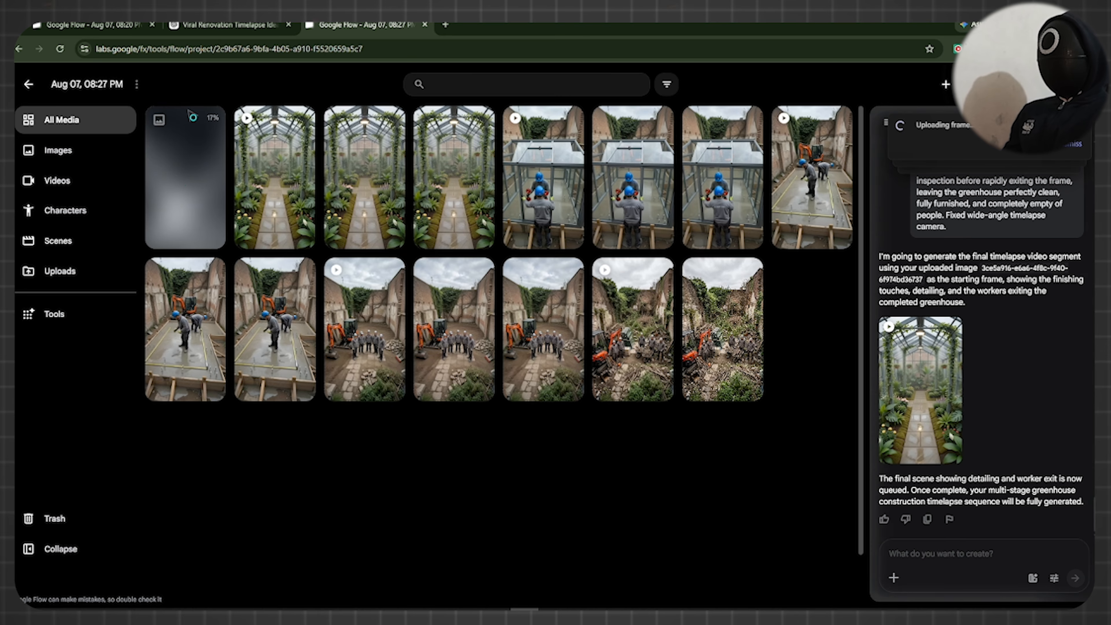
pyautogui.click(219, 26)
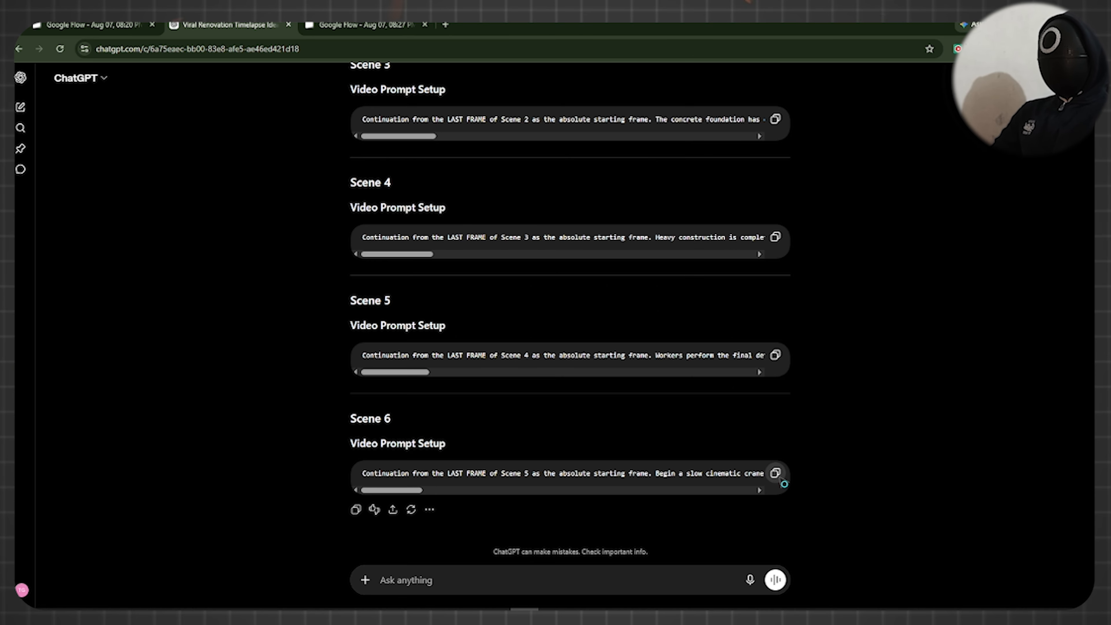
pyautogui.click(363, 25)
pyautogui.click(971, 566)
pyautogui.write('Continuation from the LAST FRAME of Scene 5 as the absolute starting frame. Begin a slow cinematic crane-like glide combined with a gentle forward camera movement through the entrance of the completed greenhouse. Morning sunlight streams through spotless glass, creating realistic reflections and soft shadows across the stone pathways. Lush plants sway subtly from natural airflow while the finished seating area appears inviting and fully usable. Every material—glass, steel, stone, wood, soil, and foliage—looks photorealistic with accurate lighting and natural physics. No people remain in the scene. No logos. Ultra-realistic luxury greenhouse reveal with a calm cinematic finish.')
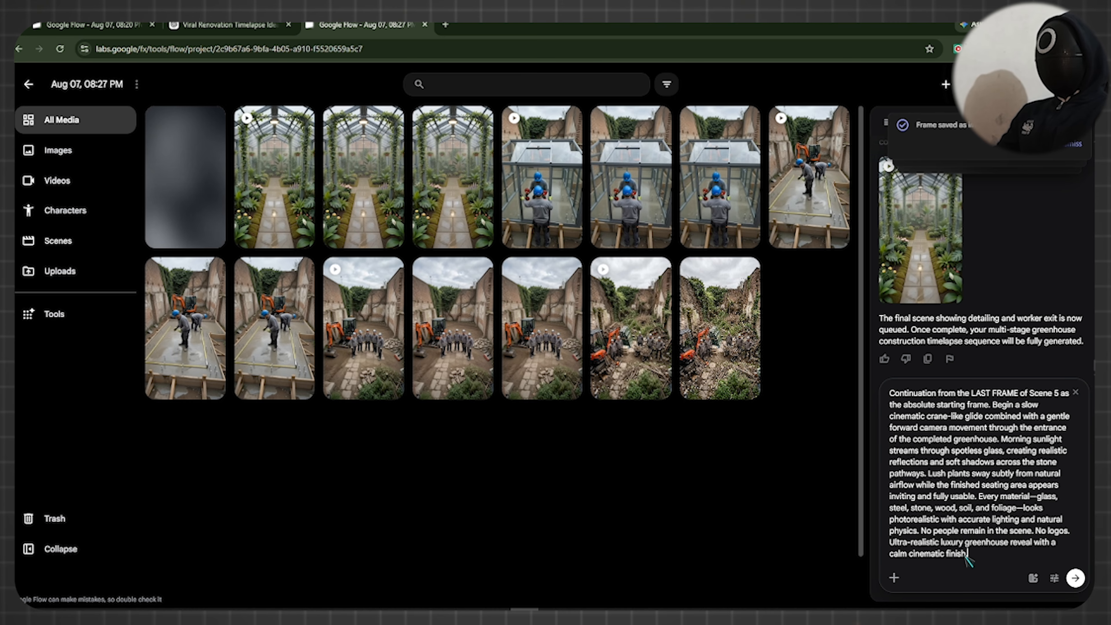
# Download the saved furnished greenhouse frame, attach the downloaded file to the Scene 6 prompt, and submit it.
pyautogui.rightClick(196, 155)
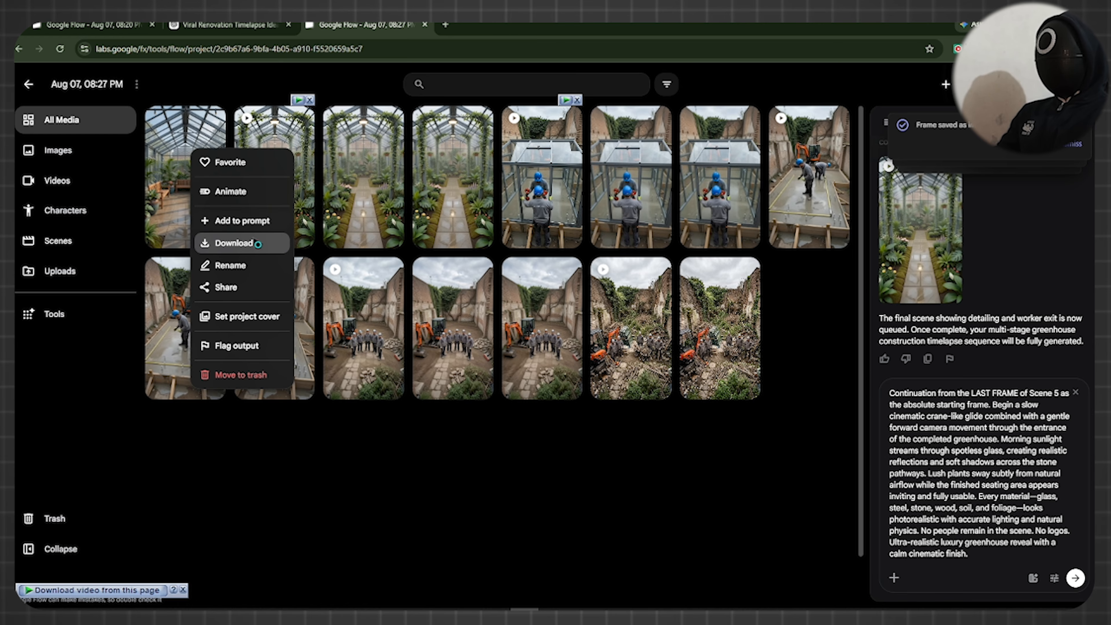
pyautogui.click(321, 263)
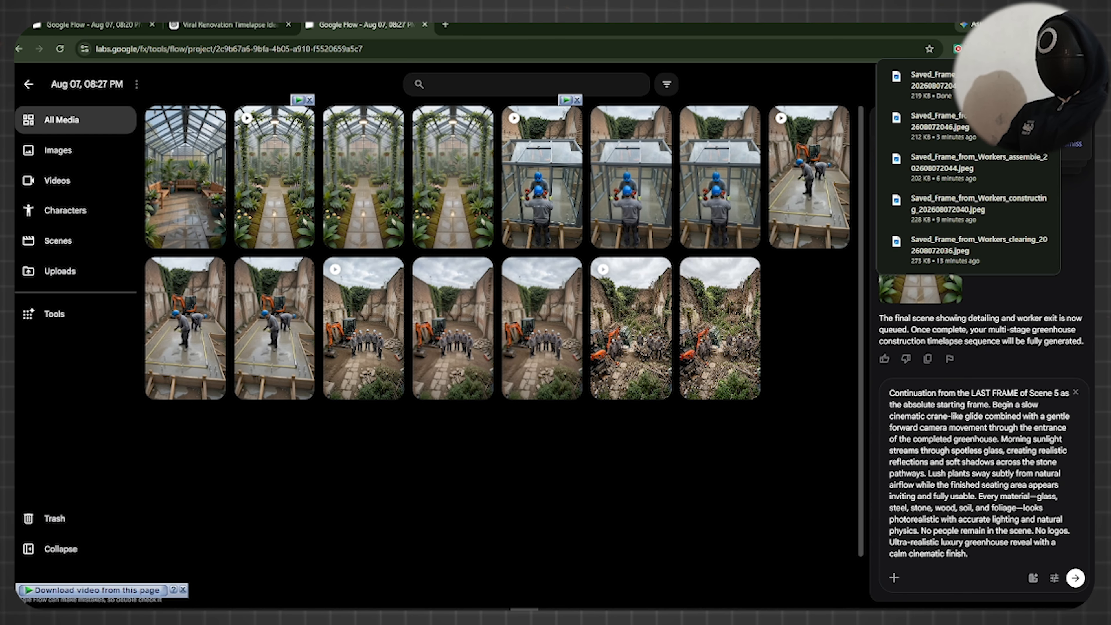
pyautogui.moveTo(976, 83); pyautogui.dragTo(1004, 568)
pyautogui.click(1076, 576)
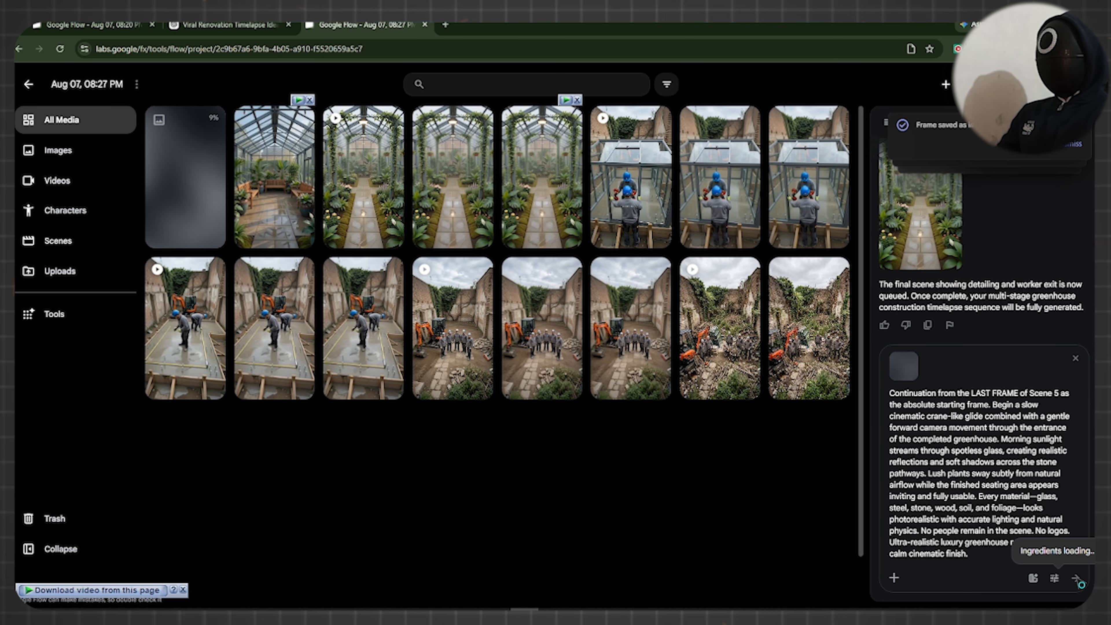
pyautogui.click(1076, 578)
# Play the generated Scene 6 greenhouse reveal video and return to the project media.
pyautogui.click(286, 240)
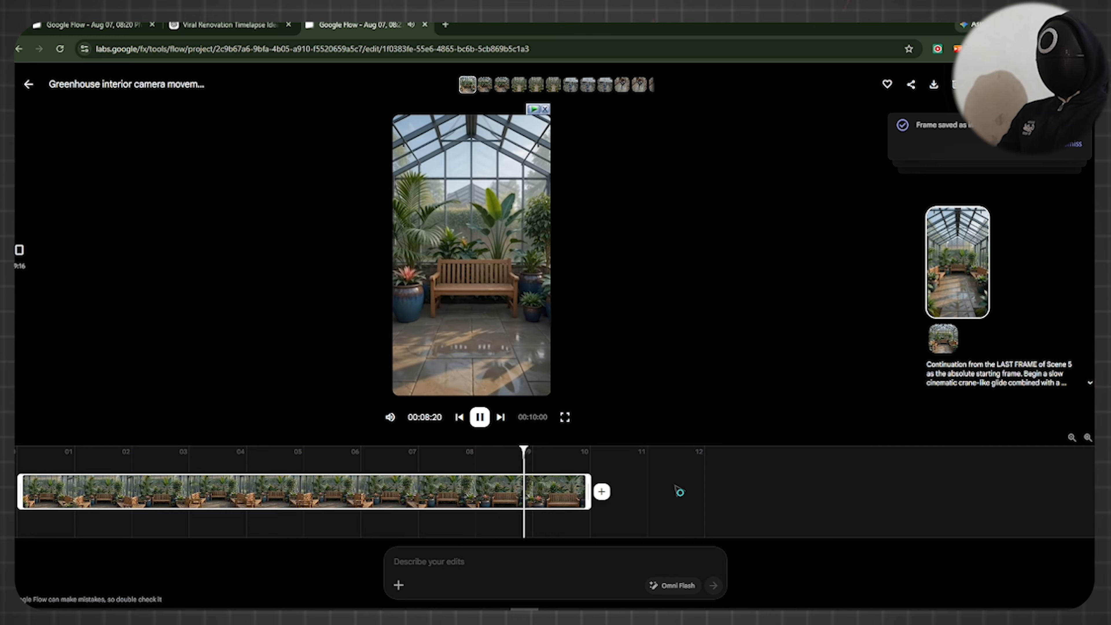
pyautogui.click(28, 84)
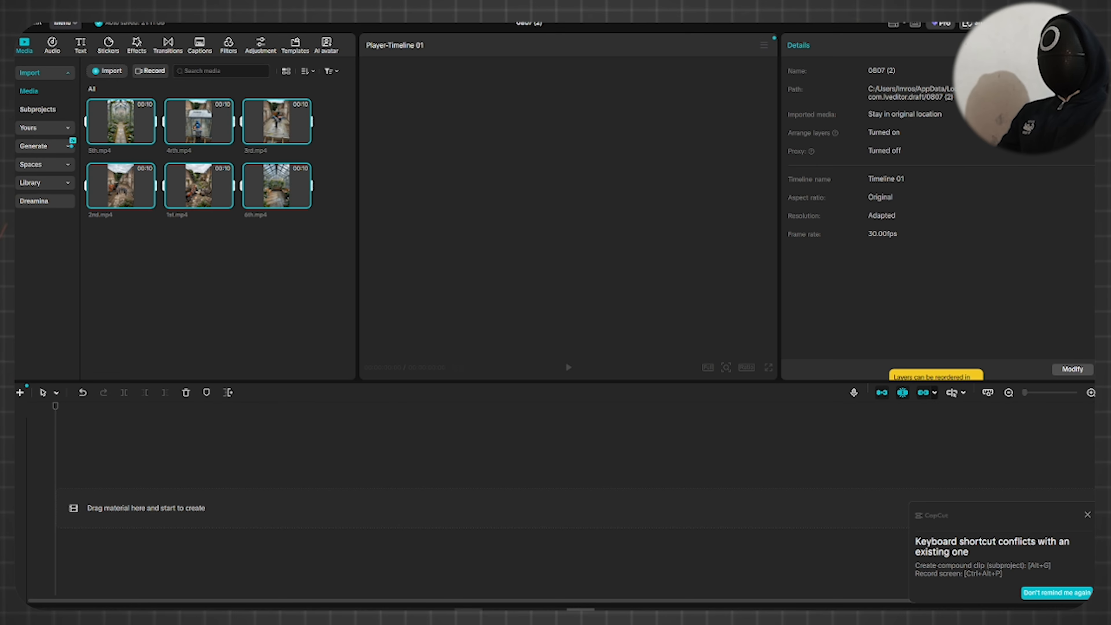
# In CapCut, place the six scene clips in order on the timeline and move the playhead to the first cut.
pyautogui.moveTo(121, 122); pyautogui.dragTo(171, 507)
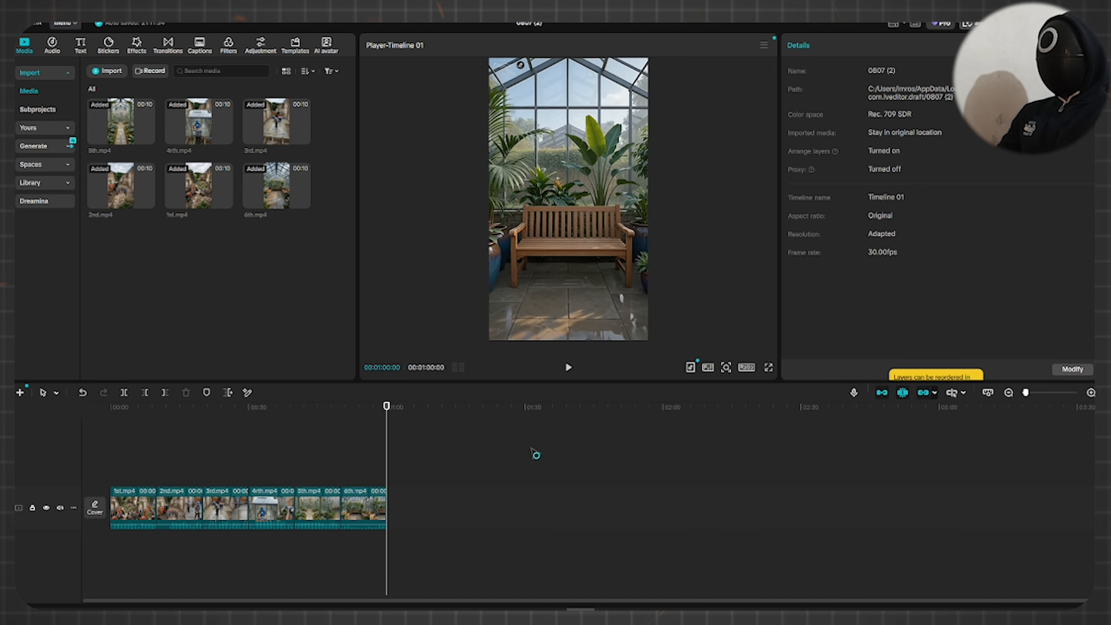
pyautogui.click(111, 411)
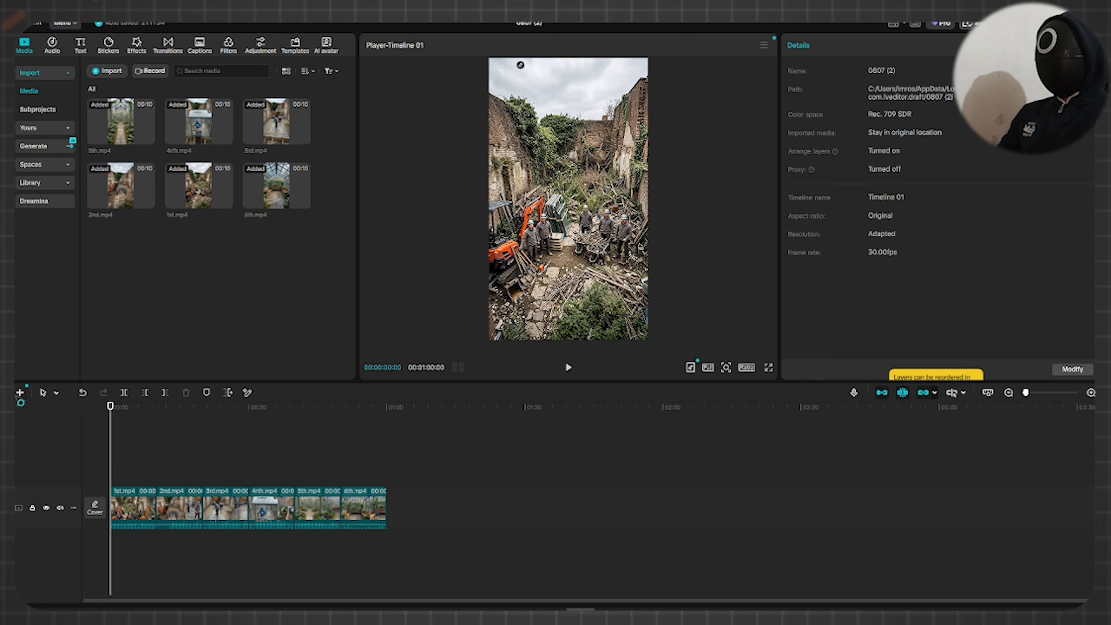
pyautogui.click(1033, 394)
pyautogui.moveTo(1035, 397); pyautogui.dragTo(1033, 396)
pyautogui.moveTo(740, 424); pyautogui.dragTo(110, 410)
pyautogui.moveTo(217, 423); pyautogui.dragTo(110, 407)
pyautogui.press('Down')
# Search the transitions for "fade" and add Slow Fade between the first and second clips.
pyautogui.click(168, 44)
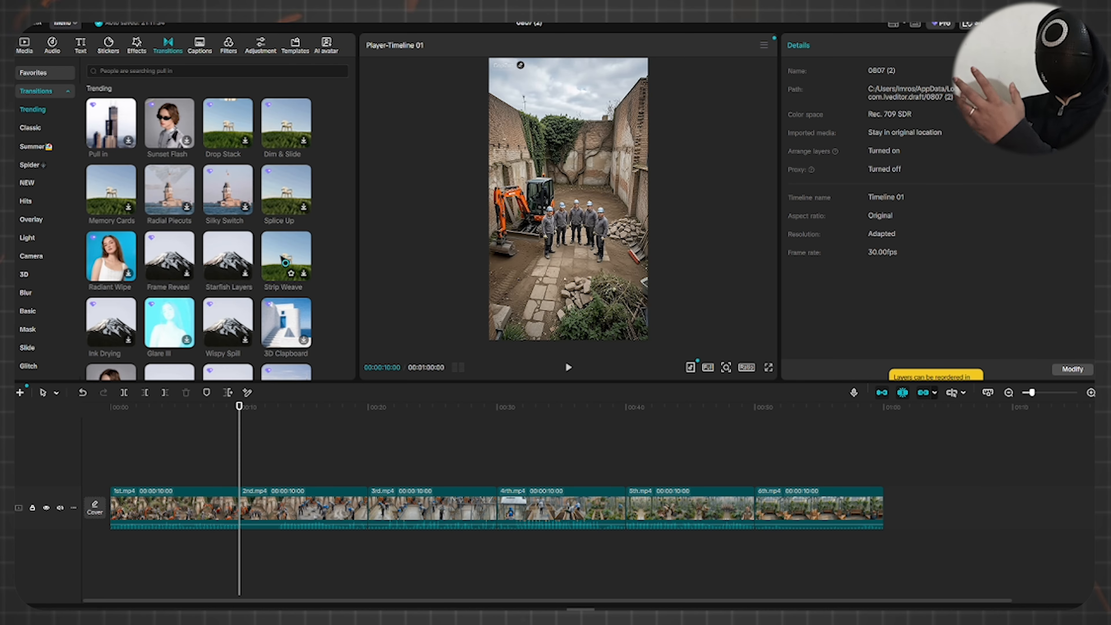
pyautogui.scroll(-3, 285, 263)
pyautogui.click(149, 71)
pyautogui.write('fade')
pyautogui.press('Return')
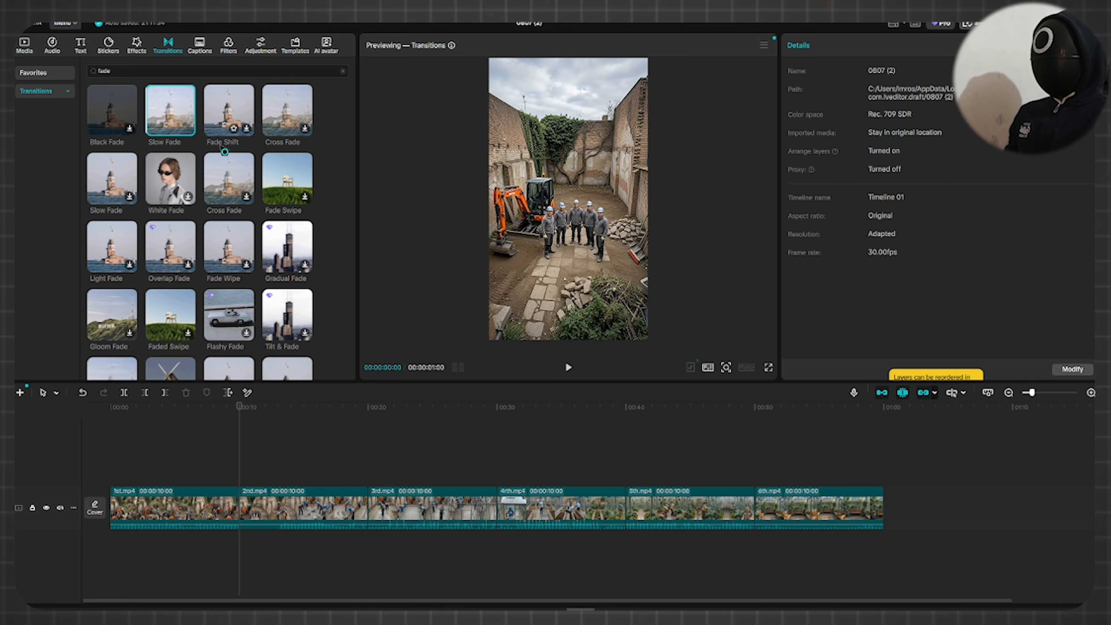
pyautogui.moveTo(172, 114); pyautogui.dragTo(236, 504)
# Preview the Slow Fade between the first two clips and apply it to all cuts on the timeline.
pyautogui.click(617, 349)
pyautogui.click(219, 414)
pyautogui.press('space')
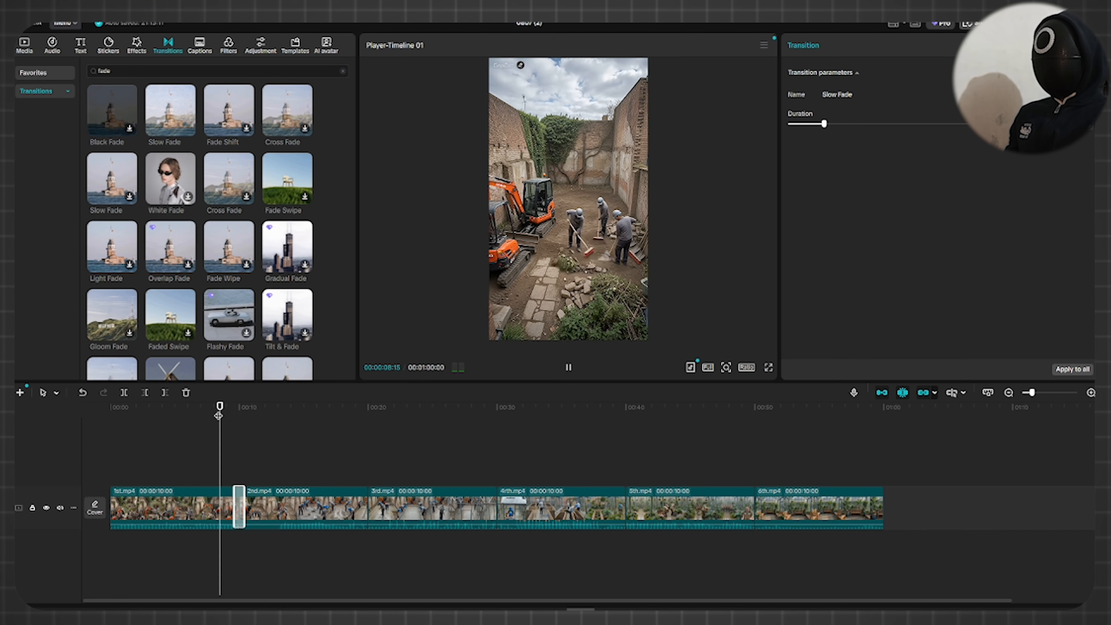
pyautogui.press('space')
pyautogui.click(244, 416)
pyautogui.moveTo(246, 417)
pyautogui.mouseDown()
pyautogui.moveTo(235, 416)
pyautogui.moveTo(264, 416)
pyautogui.mouseUp()
pyautogui.press('space')
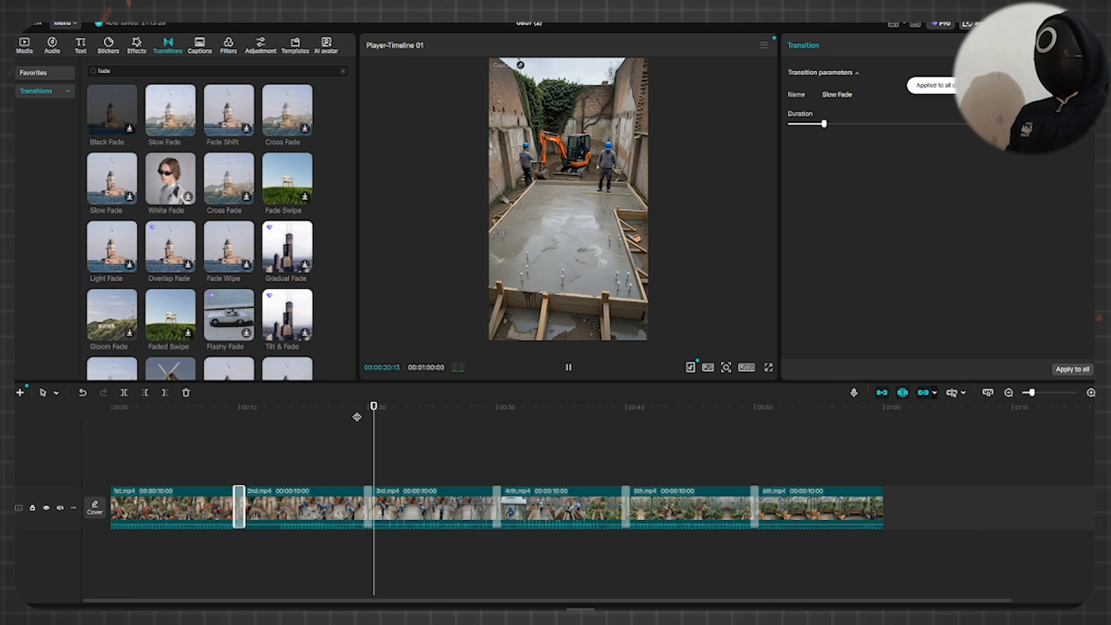
# Play the remaining cuts through the sixth clip to check their Slow Fade transitions.
pyautogui.click(497, 427)
pyautogui.click(618, 421)
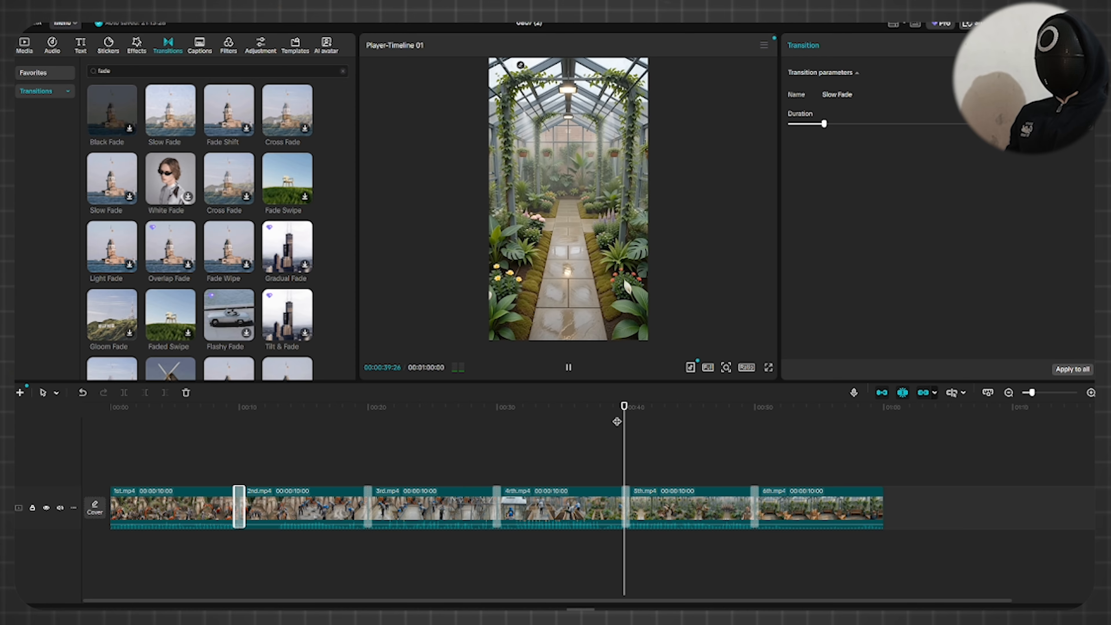
pyautogui.click(749, 411)
pyautogui.moveTo(798, 412); pyautogui.dragTo(747, 428)
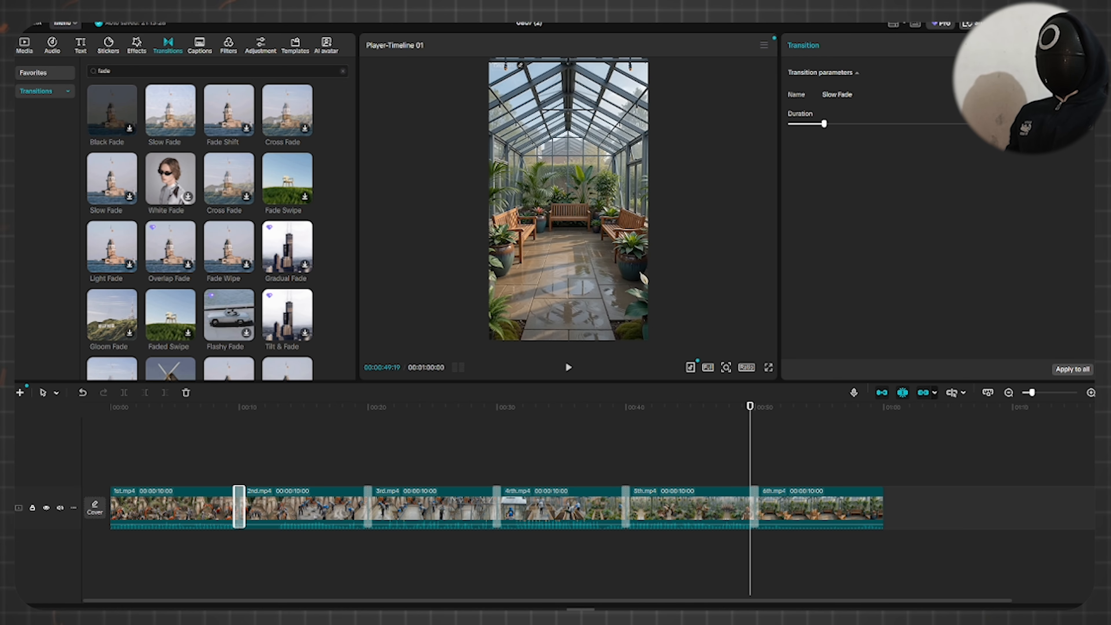
# Export the timeline as a 1080P, 30fps H.264 mp4 named 0807 (2).
pyautogui.hotkey('ctrl', 'e')
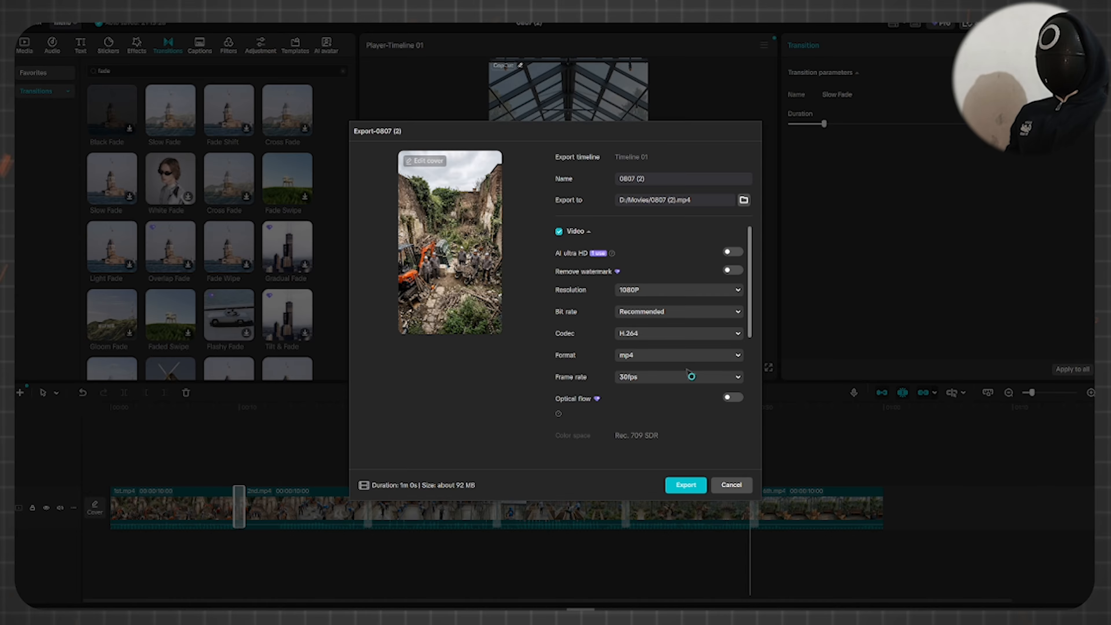
pyautogui.click(695, 485)
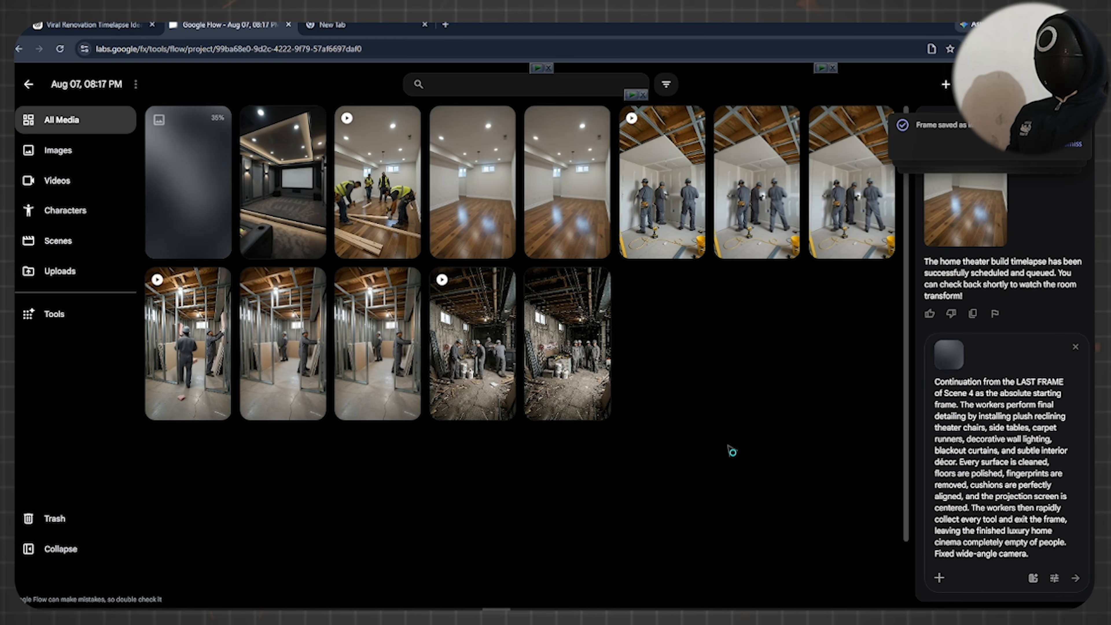
# In the home theater Google Flow project, submit the Scene 5 final detailing prompt with its attached frame and upscale the scene videos.
pyautogui.press('Return')
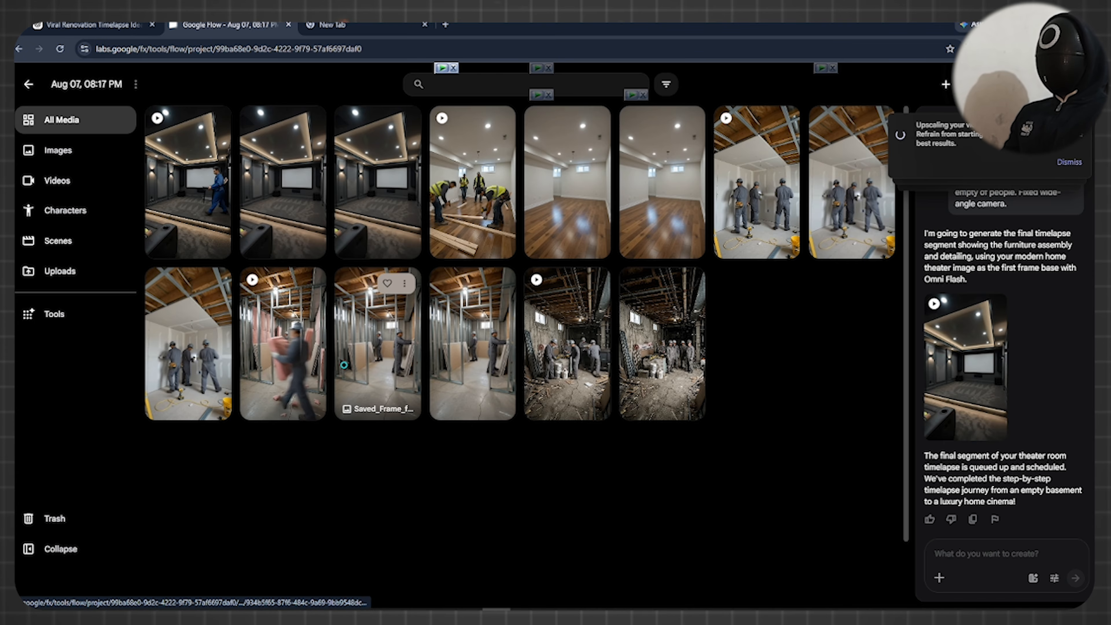
pyautogui.click(481, 376)
pyautogui.click(490, 460)
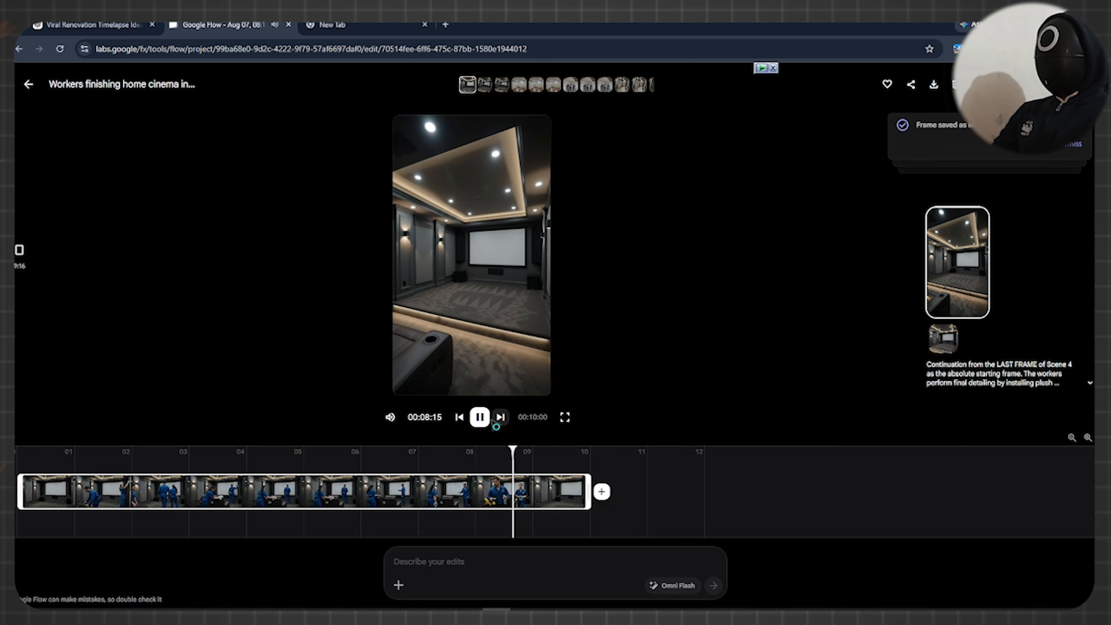